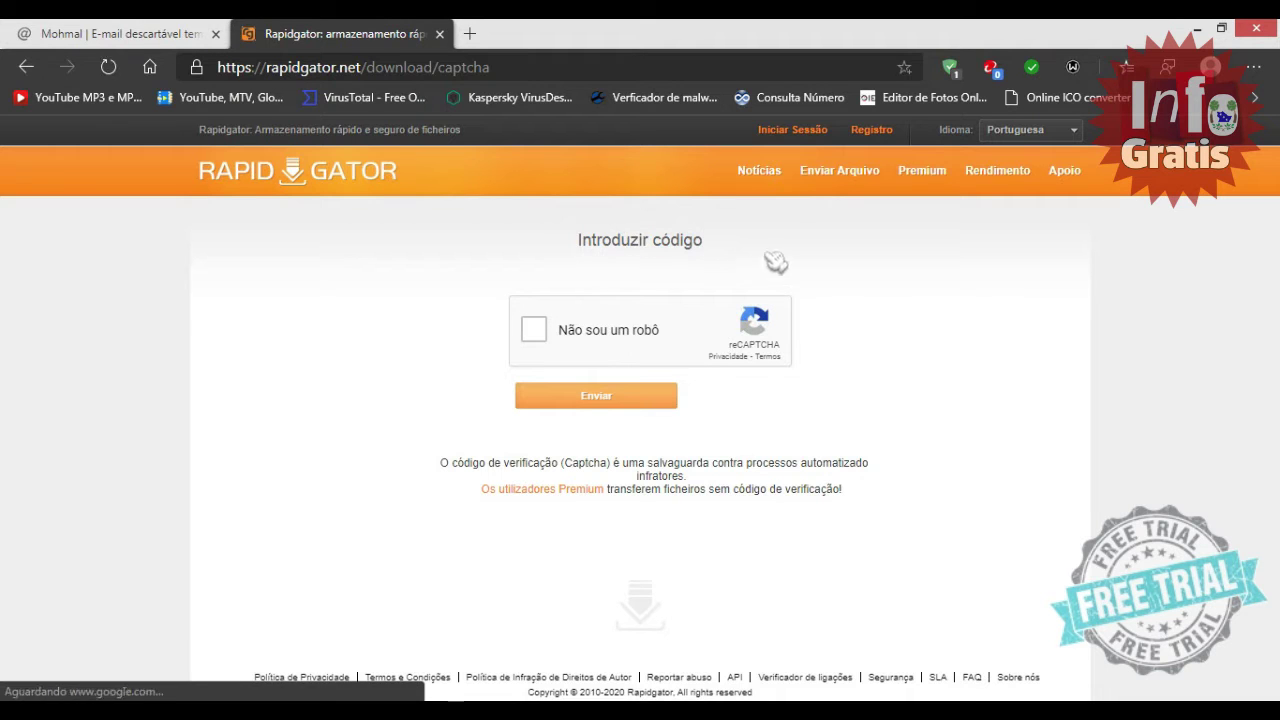
Pass Rapidgator's boat-image captcha and start downloading videoproc-for-windows-3.8.zip
left_click(534, 331)
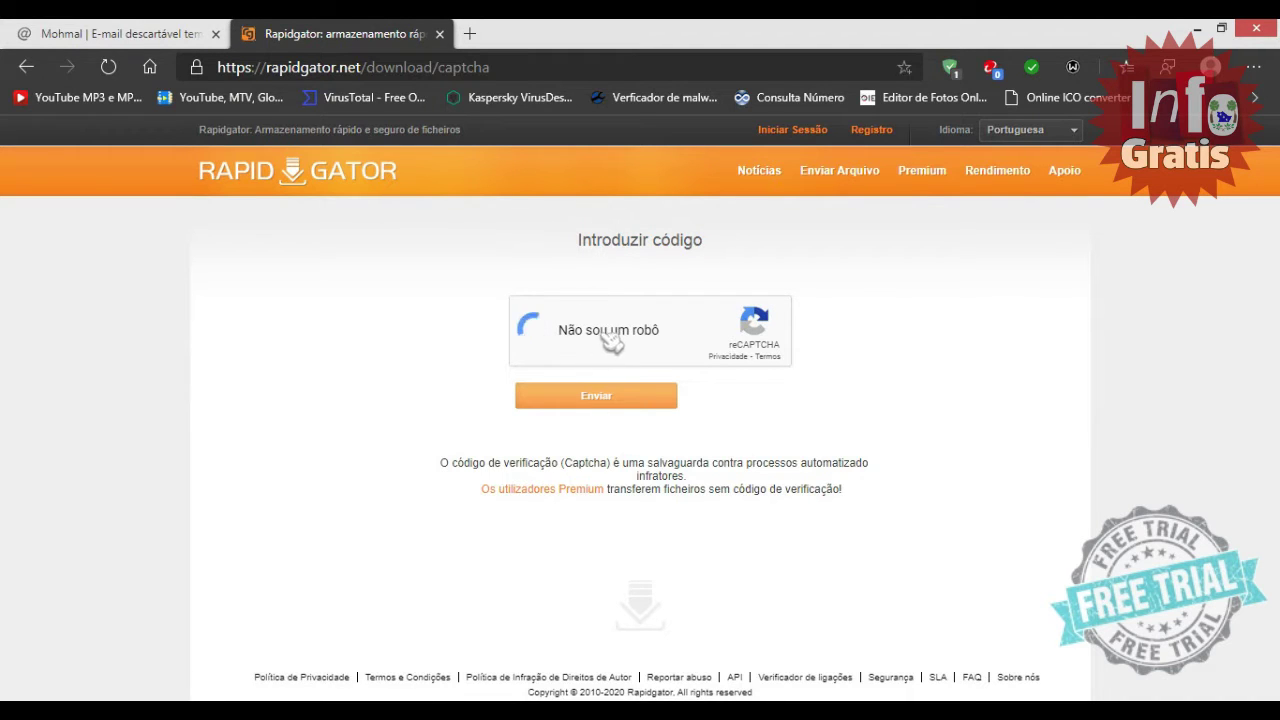
left_click(845, 315)
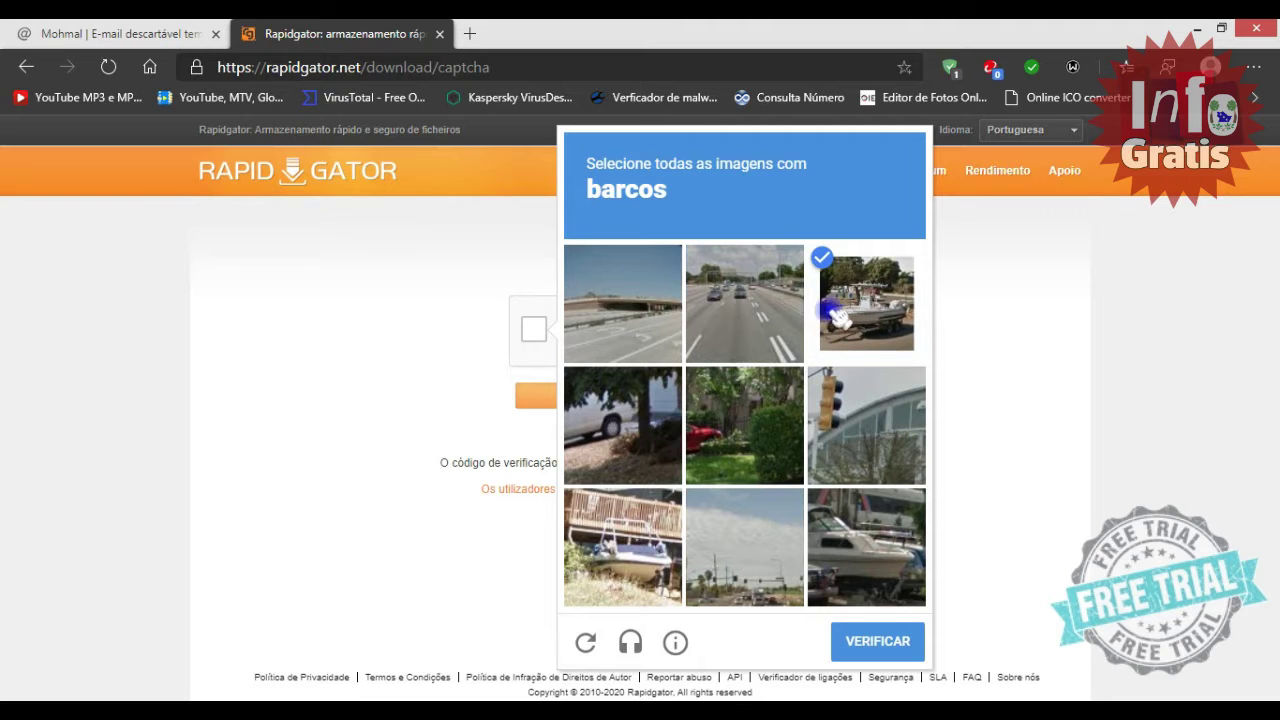
left_click(615, 548)
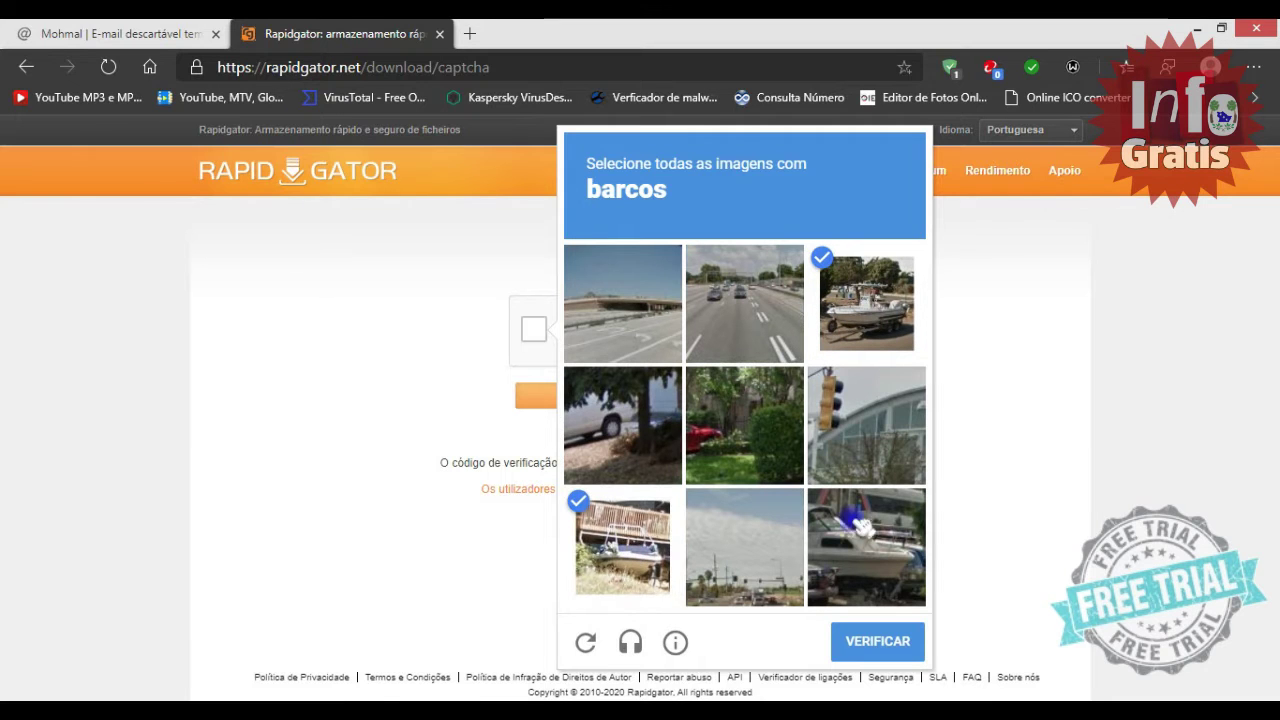
left_click(860, 545)
left_click(871, 641)
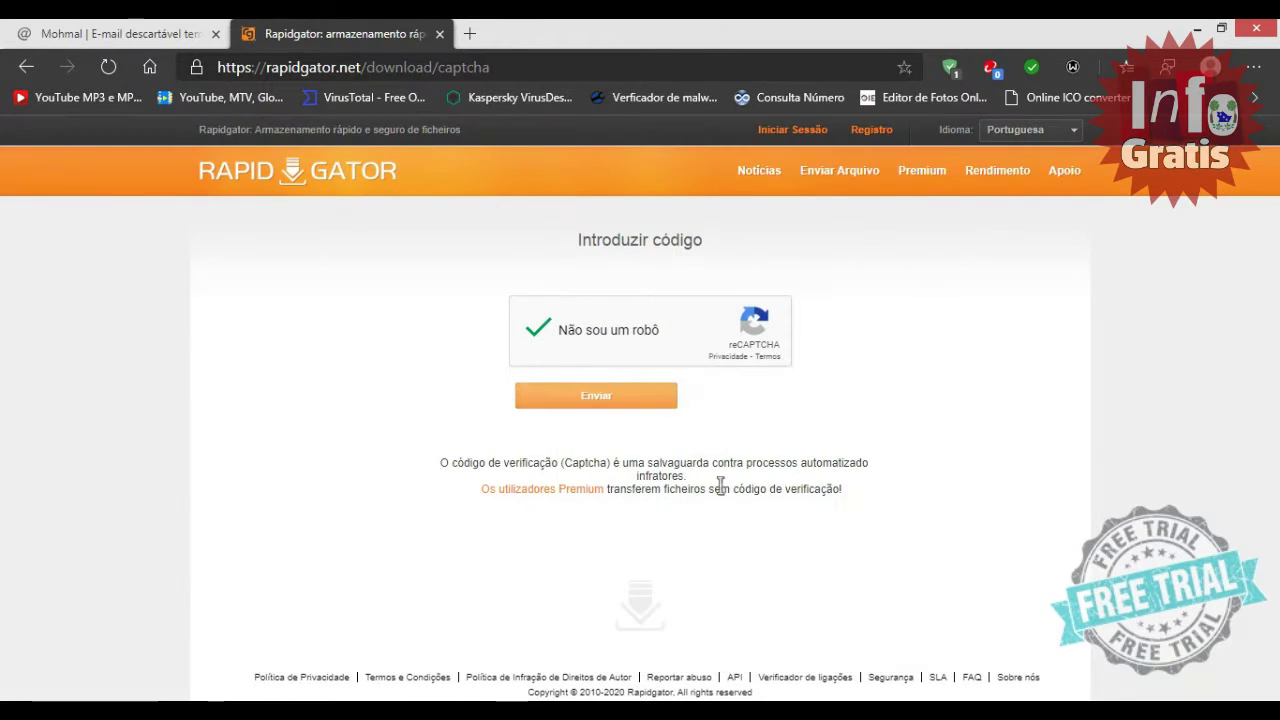
left_click(625, 400)
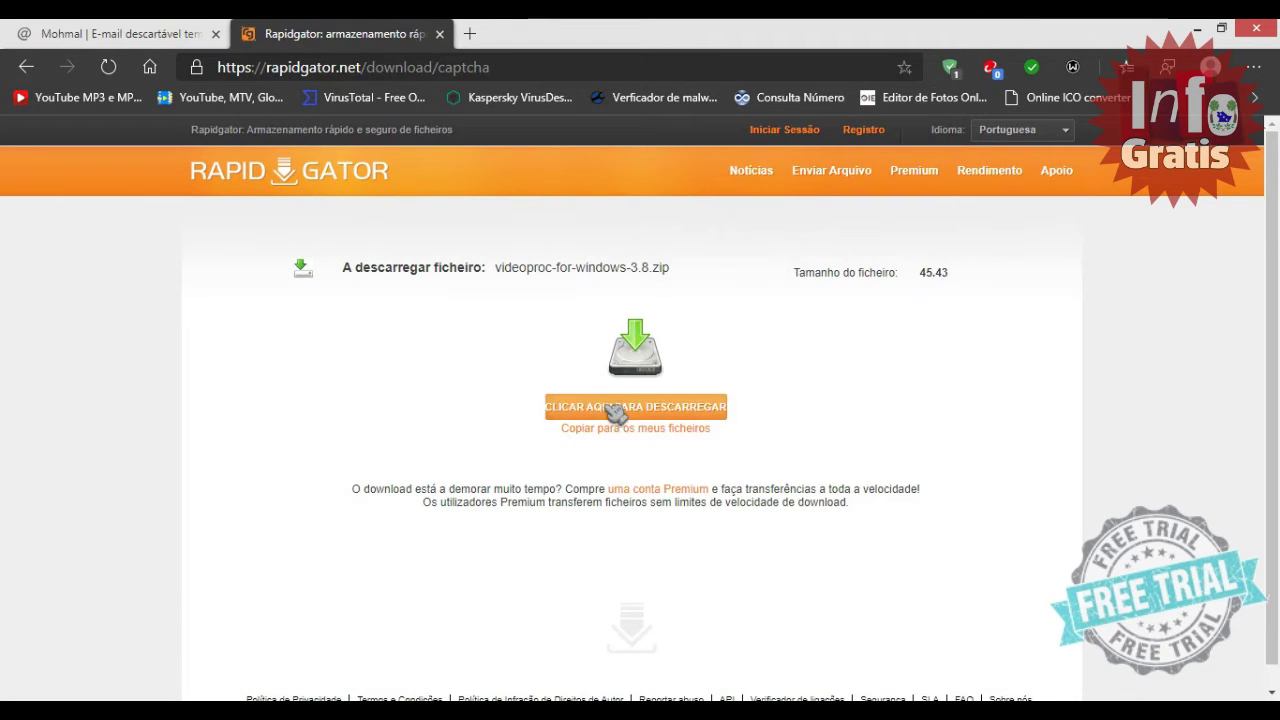
left_click(668, 408)
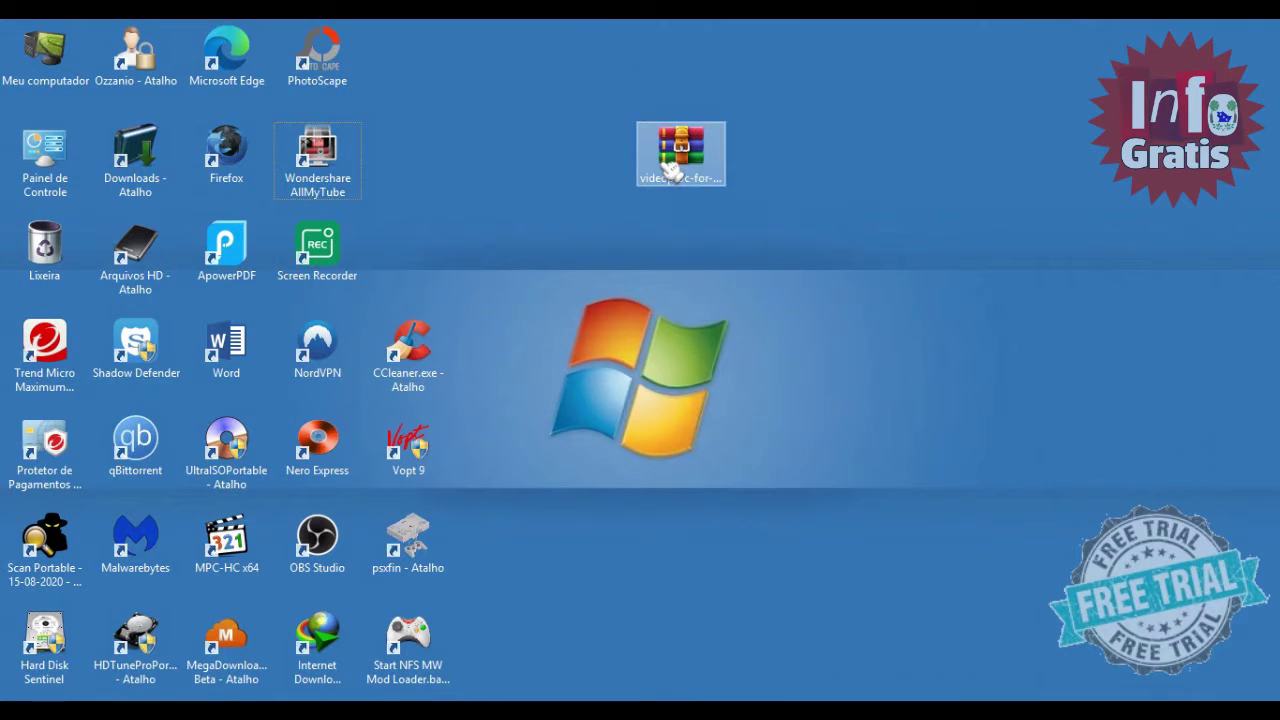
Extract the zip to a videoproc-for-windows-3.8 folder and open its videoproc-for-windows subfolder
right_click(662, 166)
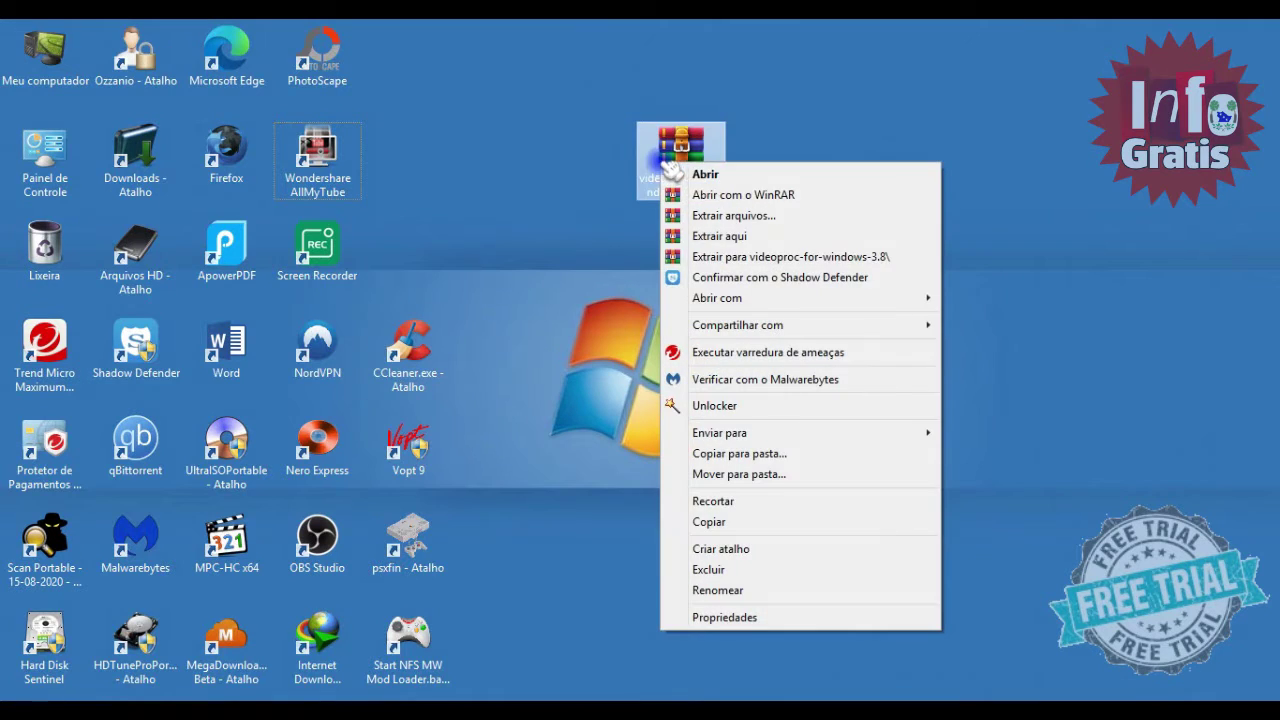
left_click(777, 258)
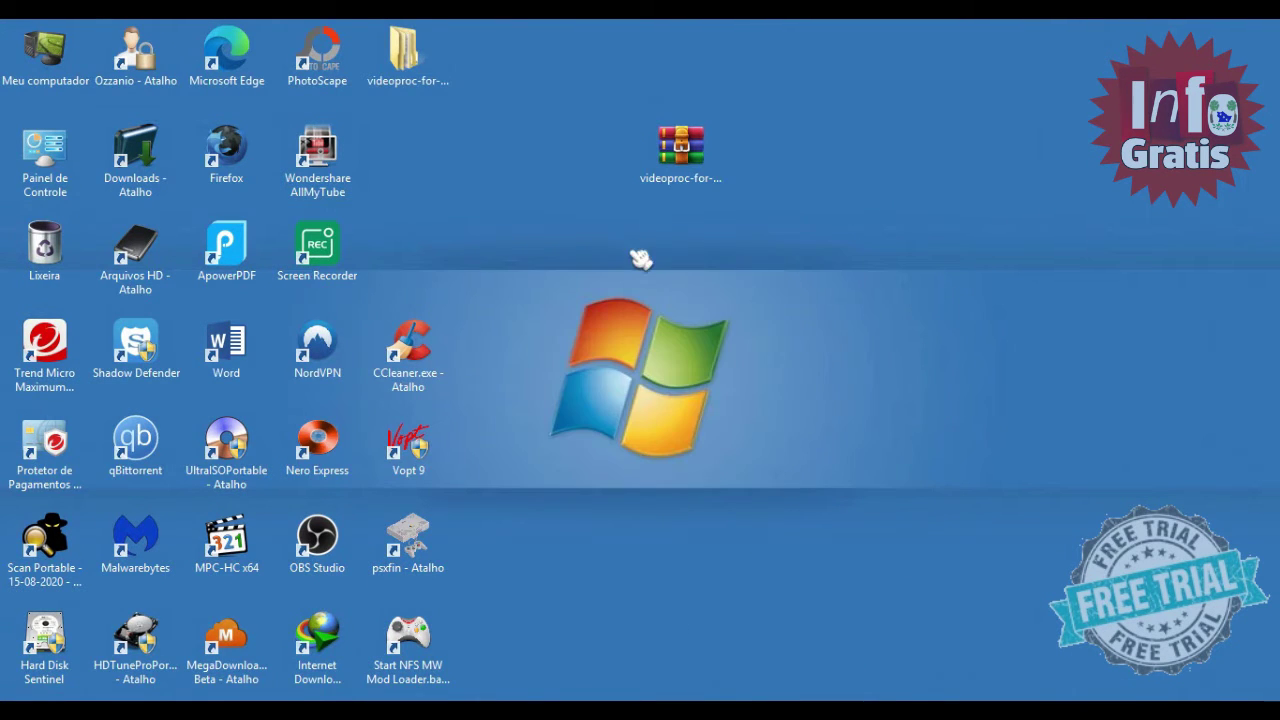
left_click_drag(405, 52, 683, 250)
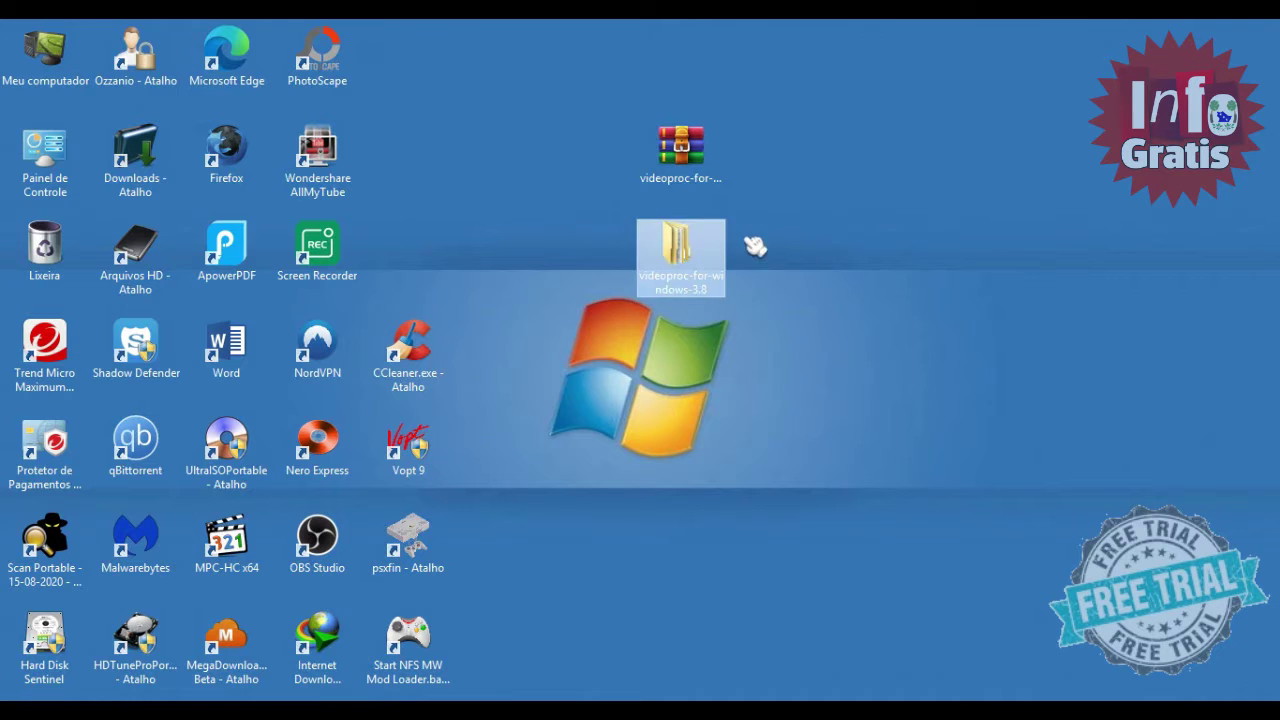
double_click(697, 255)
double_click(858, 182)
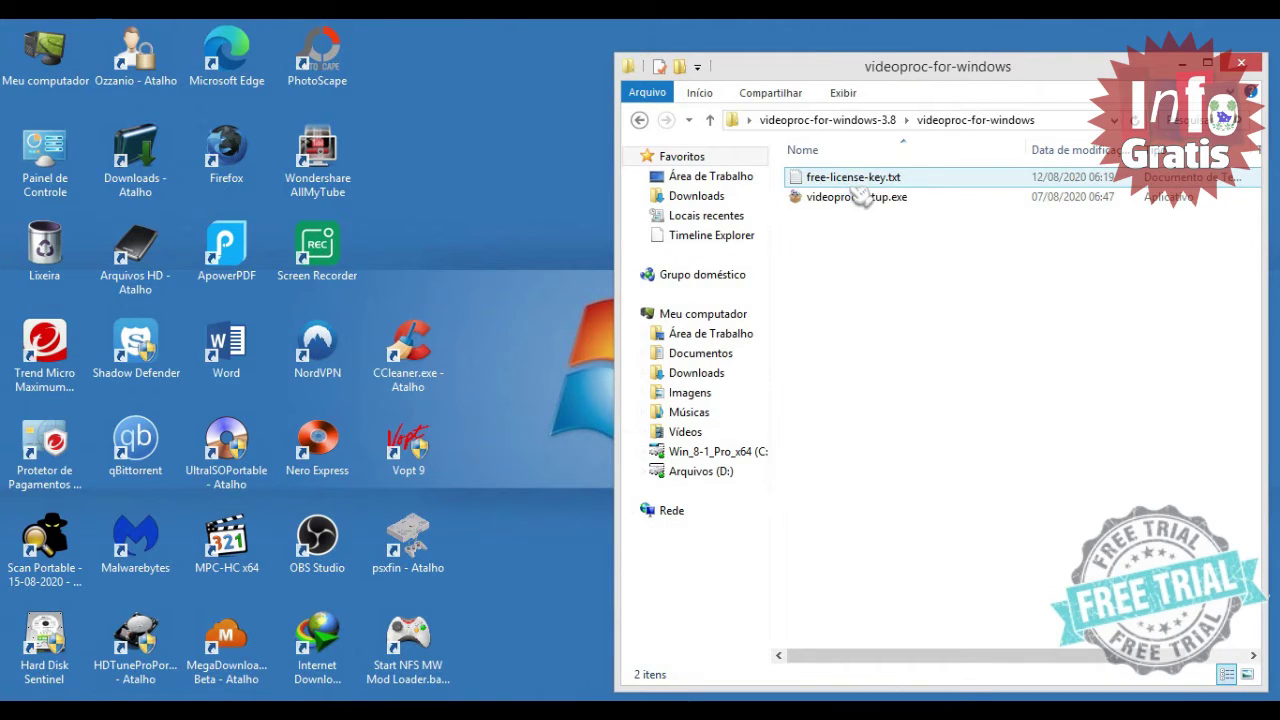
Copy the Windows licence key from free-license-key.txt, close it, and run videoproc-setup.exe
double_click(850, 177)
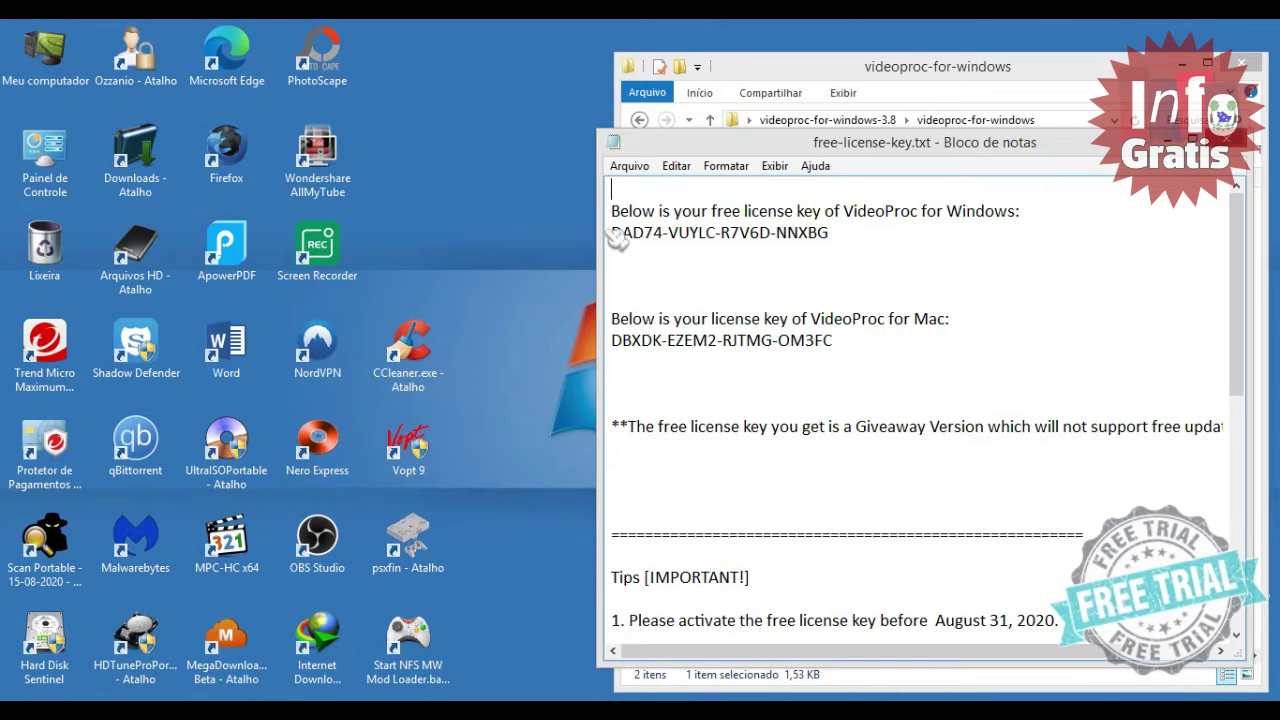
left_click_drag(607, 231, 853, 231)
right_click(768, 232)
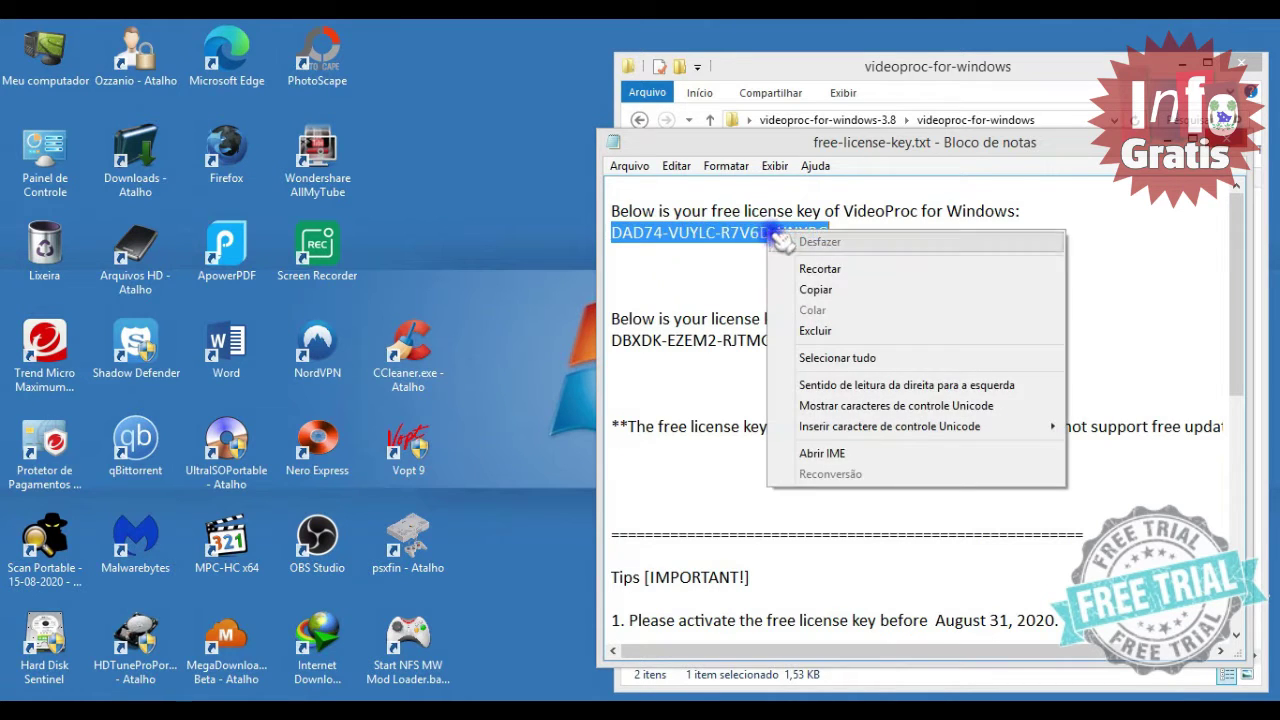
left_click(816, 292)
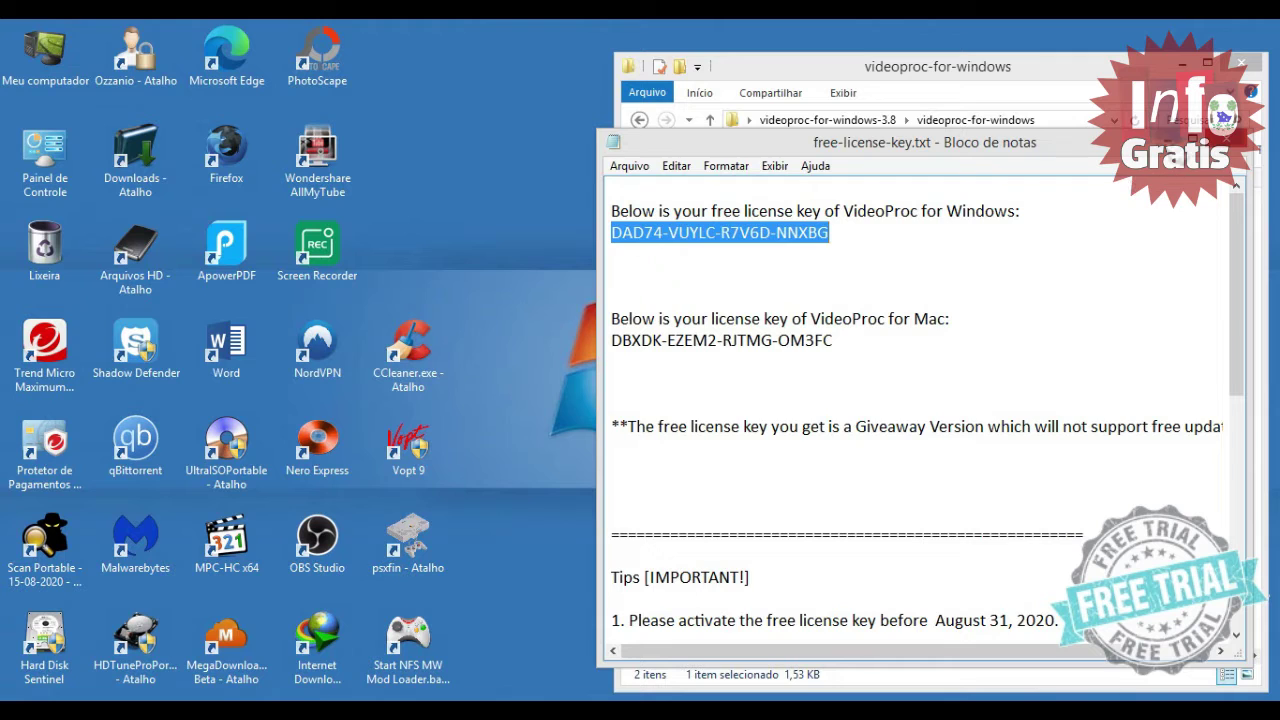
left_click(1236, 142)
double_click(860, 197)
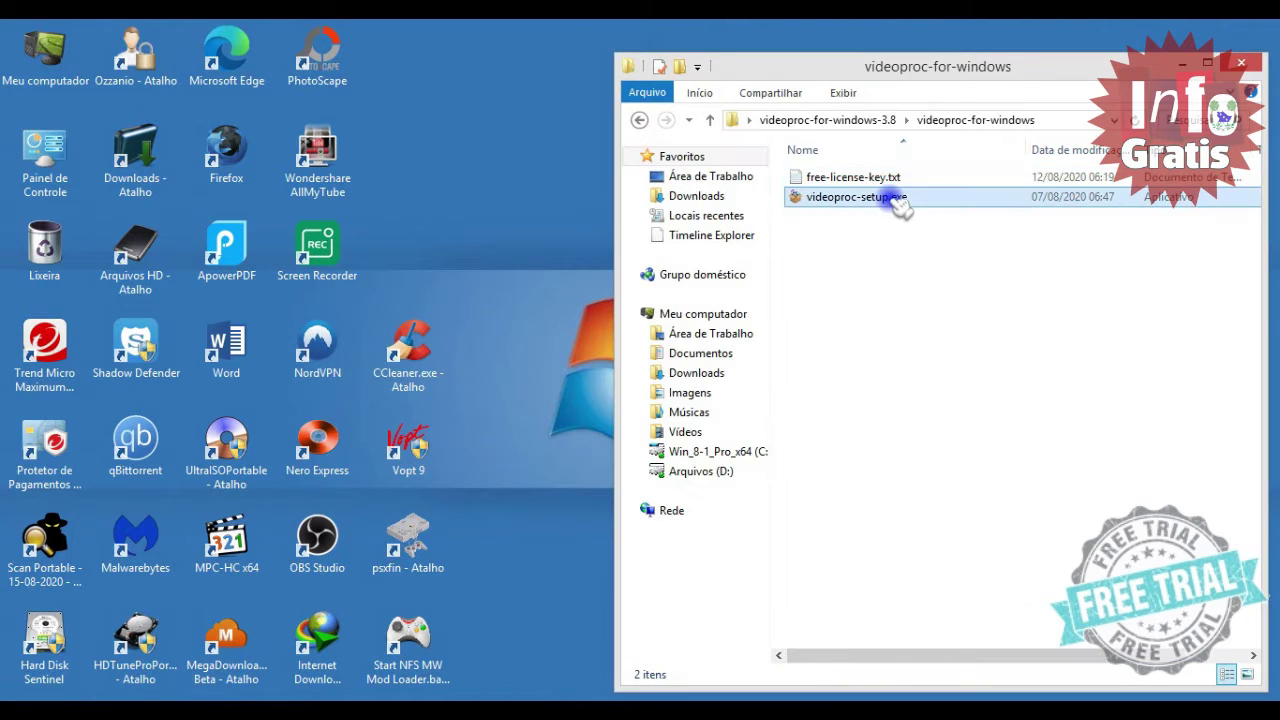
Close Explorer, install VideoProc to the default Program Files path, and launch it
left_click(1241, 62)
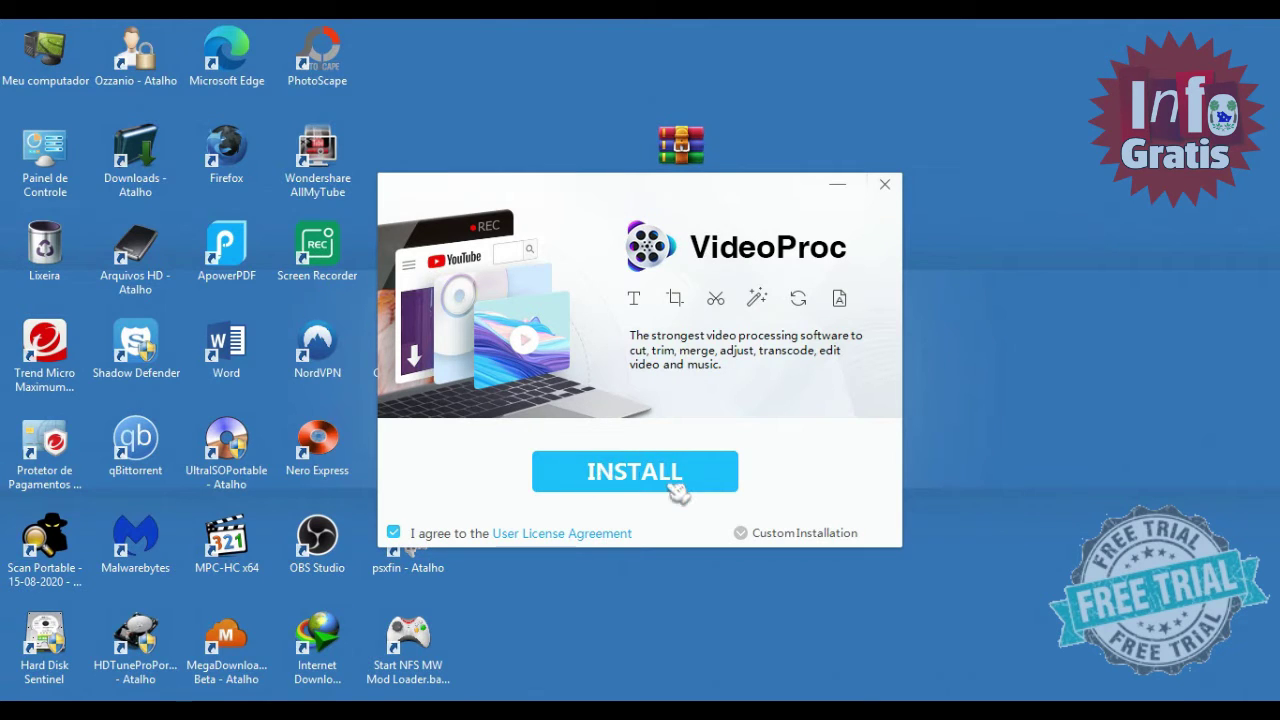
left_click(762, 536)
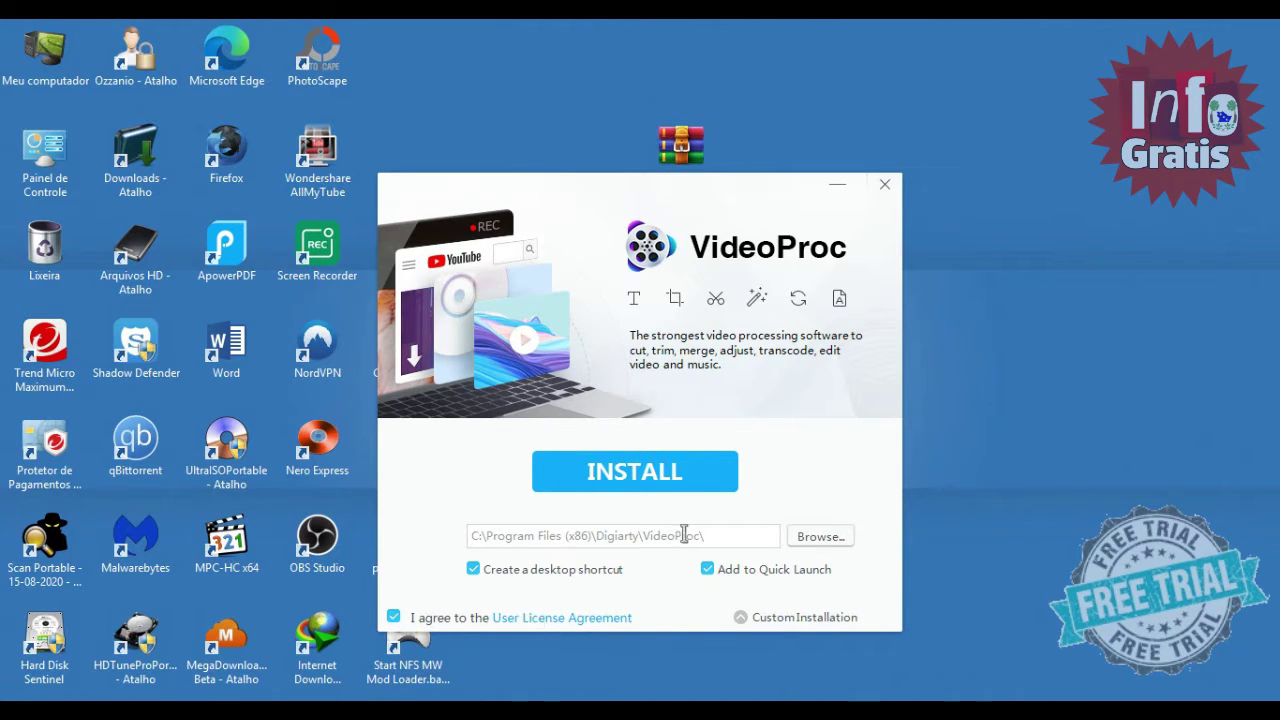
left_click(700, 472)
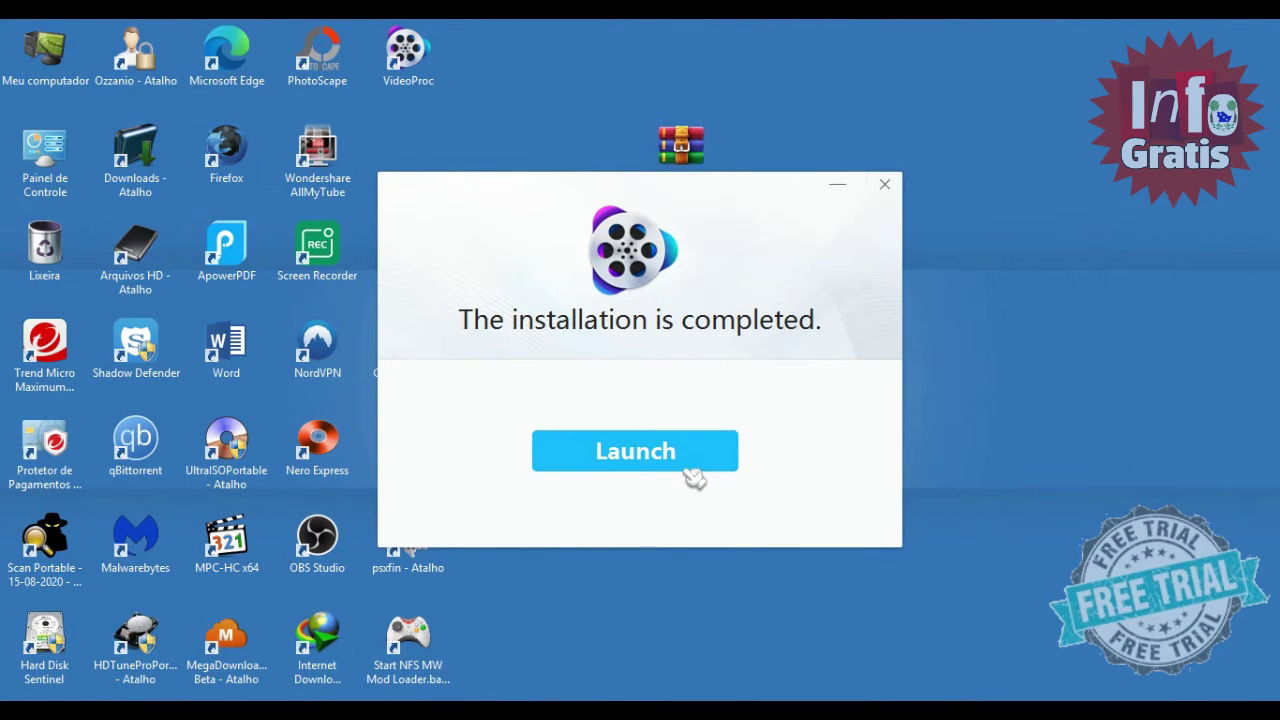
left_click(578, 457)
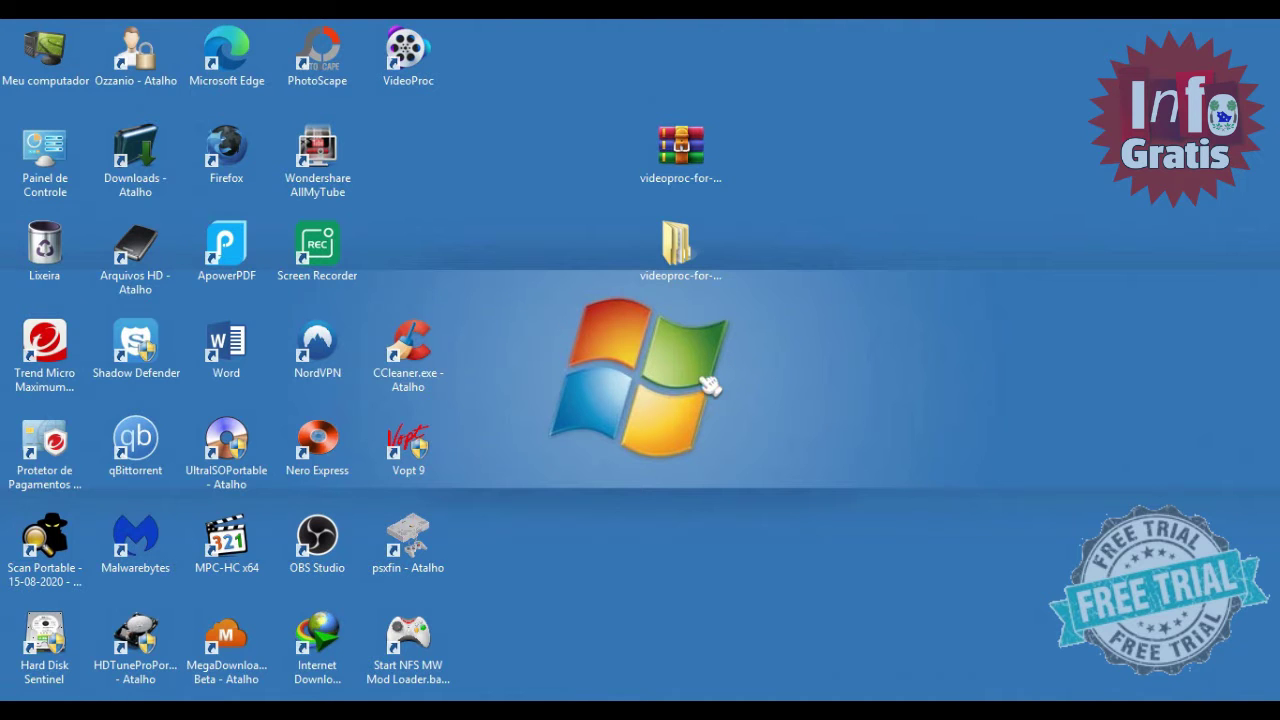
Paste the copied licence key into VideoProc's registration code field
mouse_move(196, 712)
left_click(218, 640)
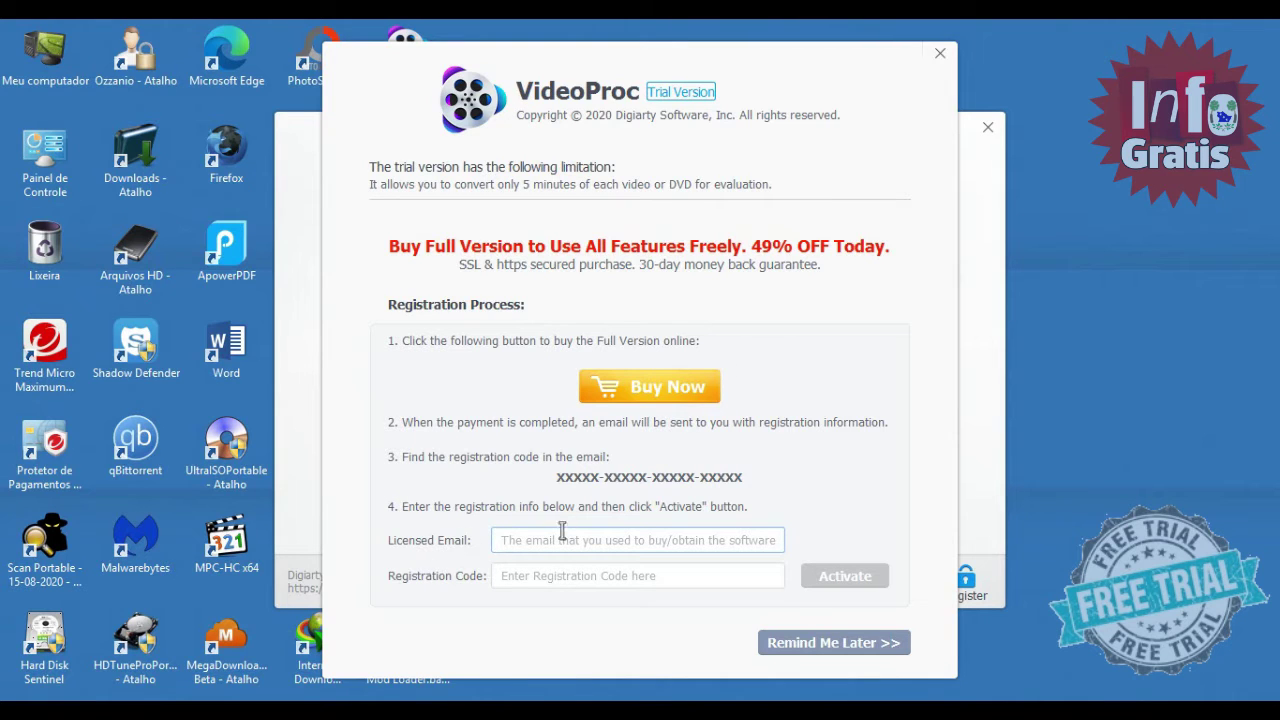
left_click(571, 576)
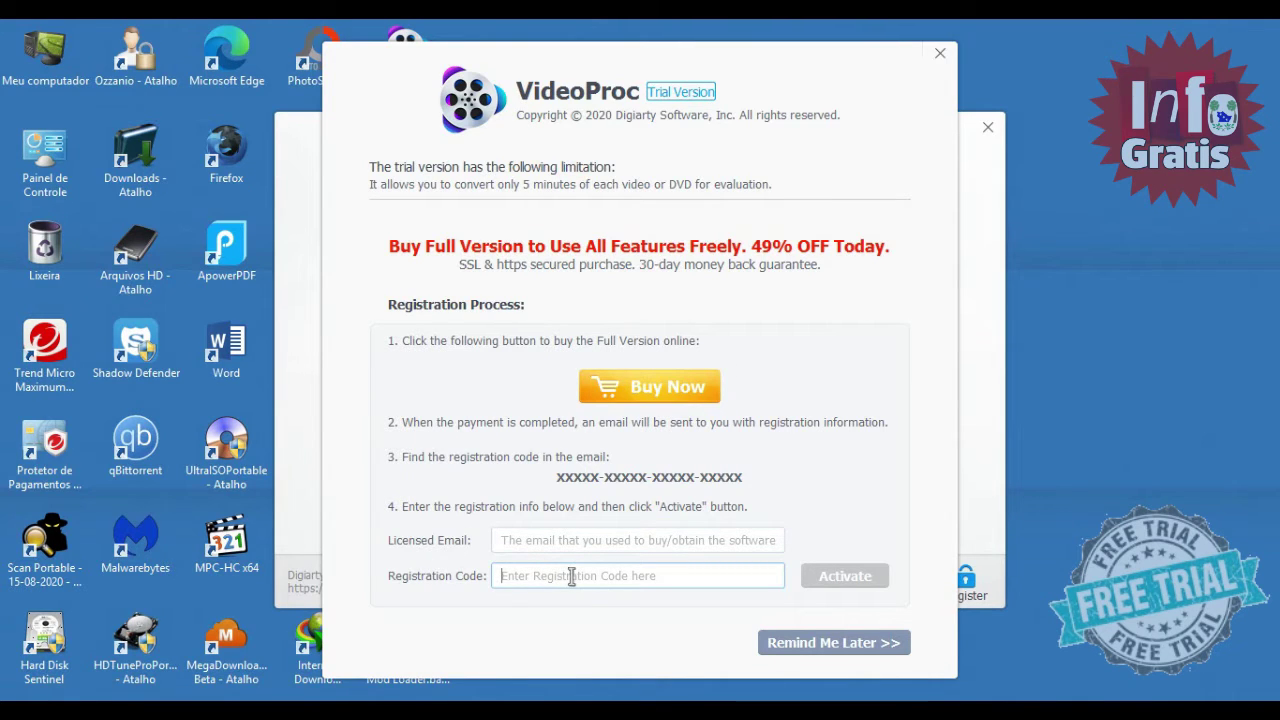
key("ctrl+v")
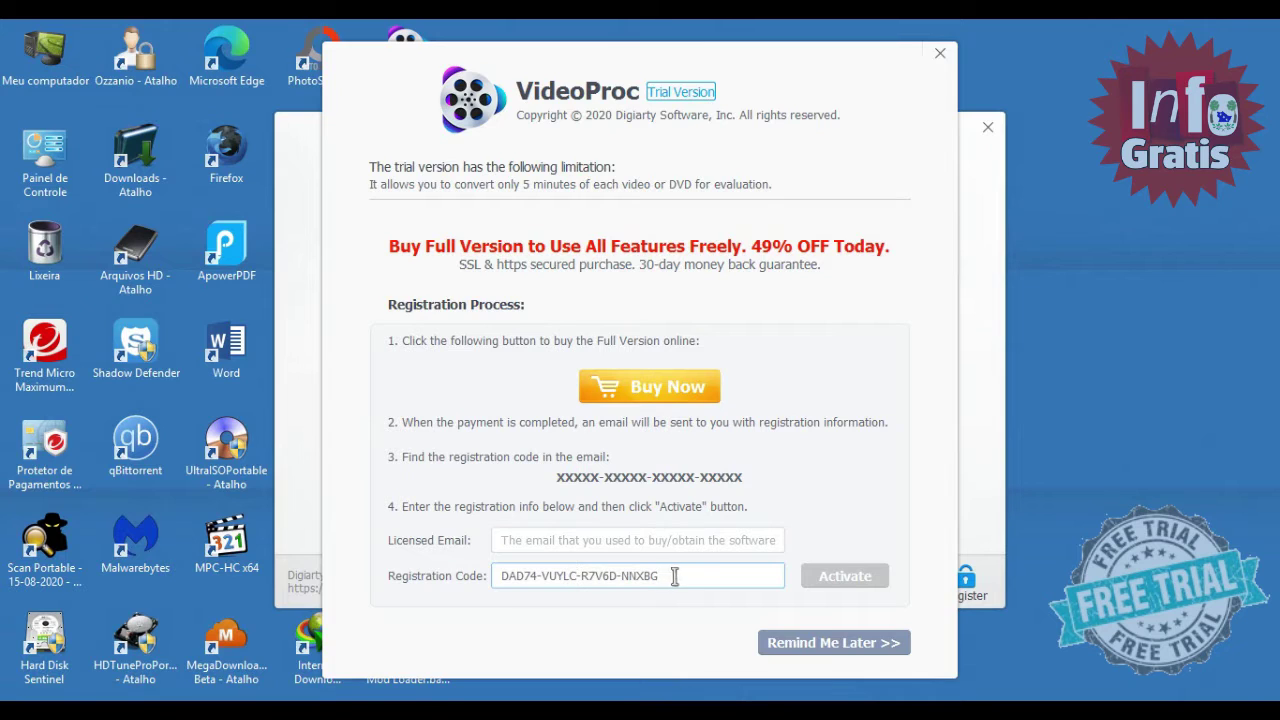
Fill in the Mohmal temporary e-mail address as the licensed email and activate
left_click(667, 544)
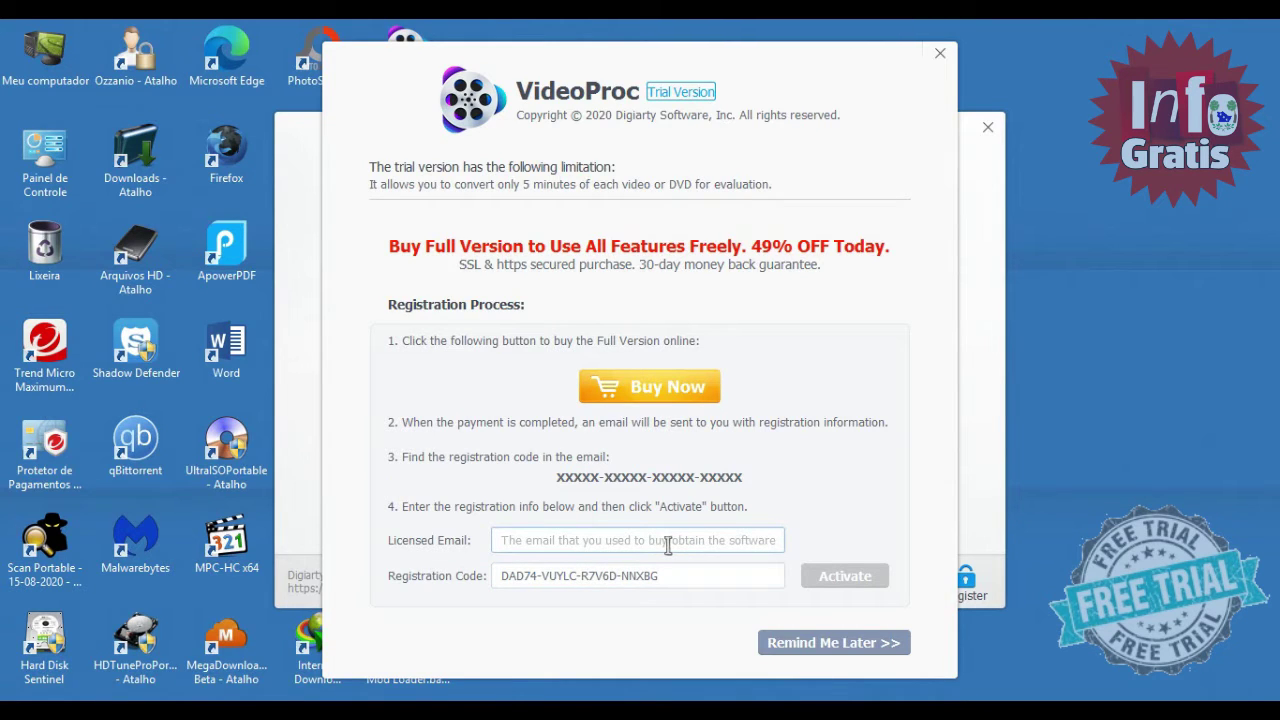
left_click(240, 698)
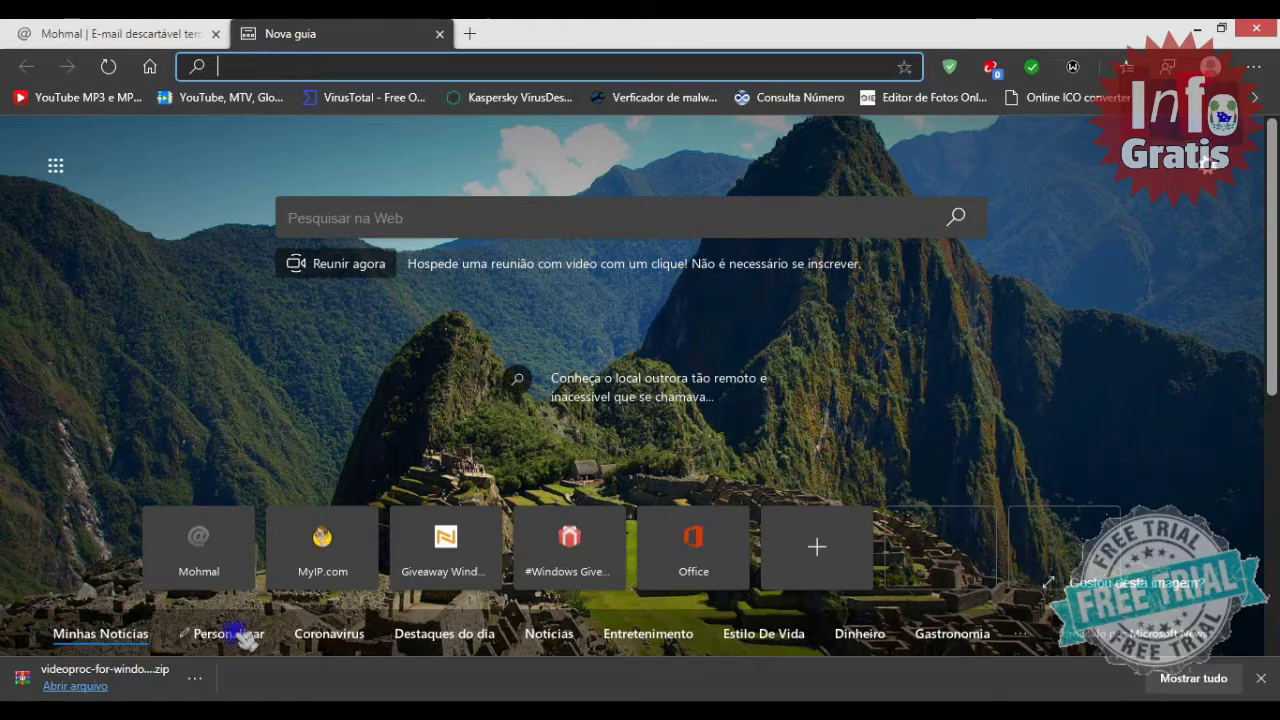
left_click(145, 30)
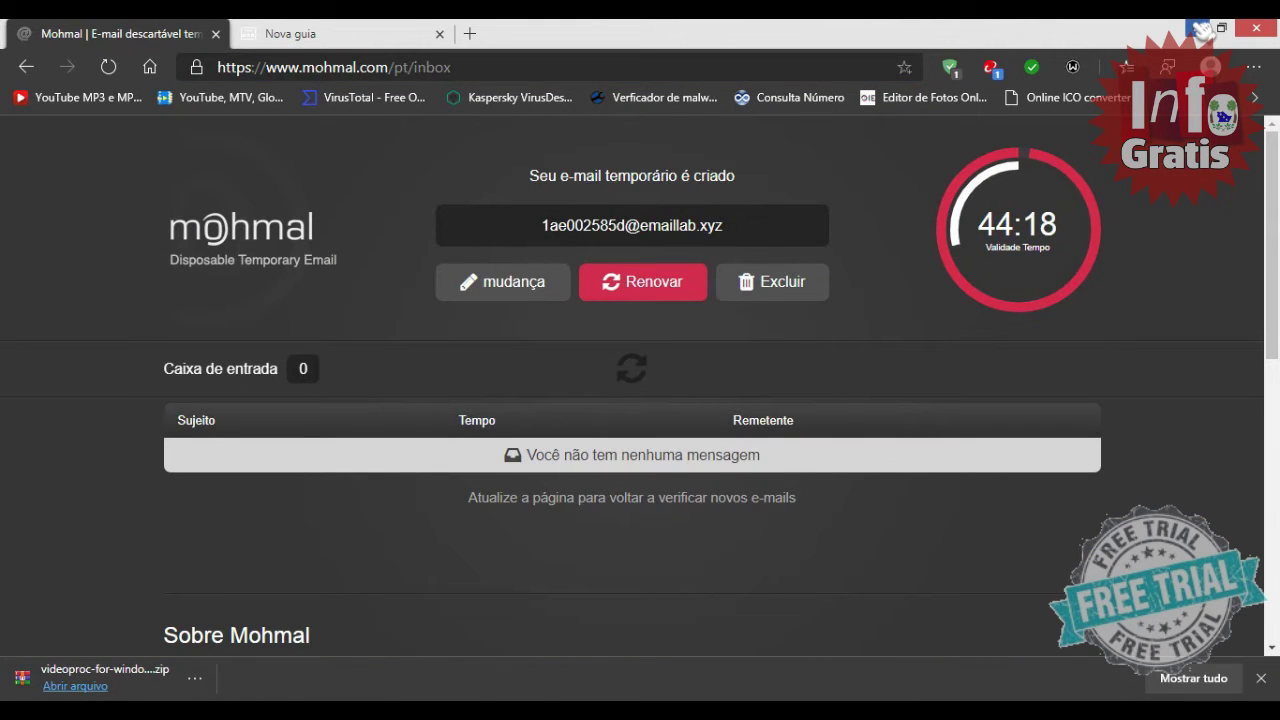
left_click(485, 234)
left_click(1193, 29)
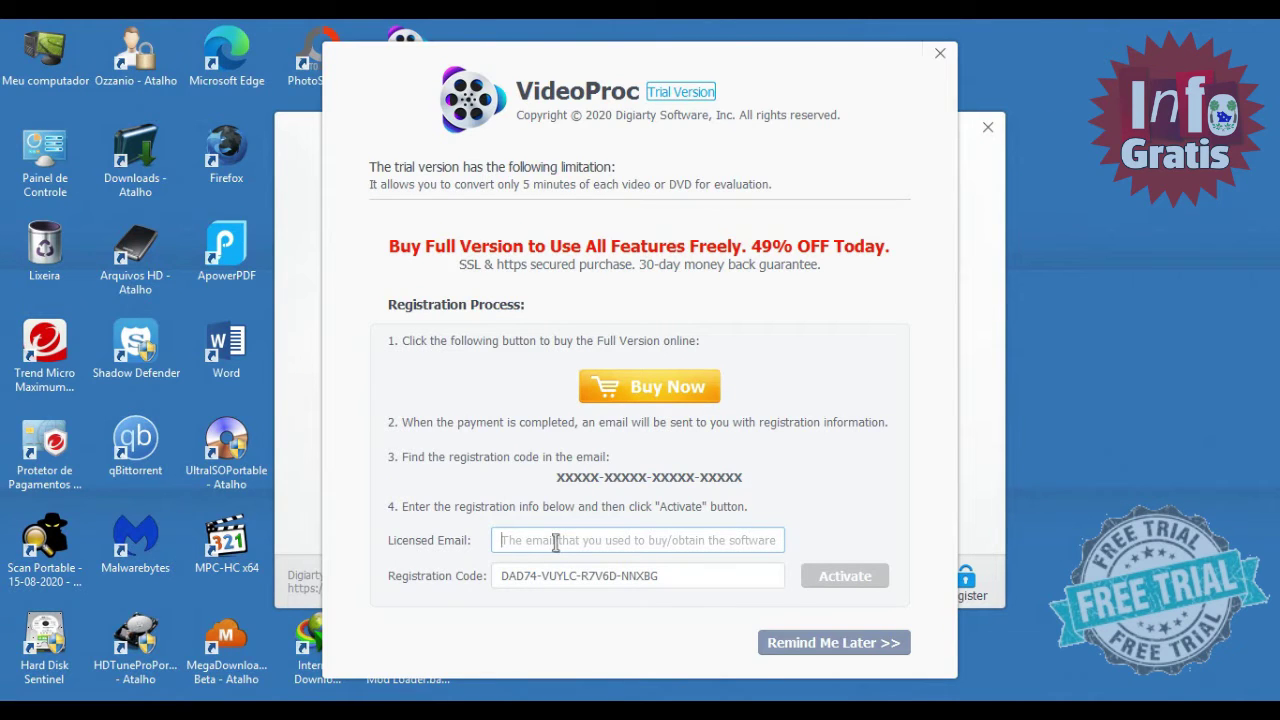
key("ctrl+v")
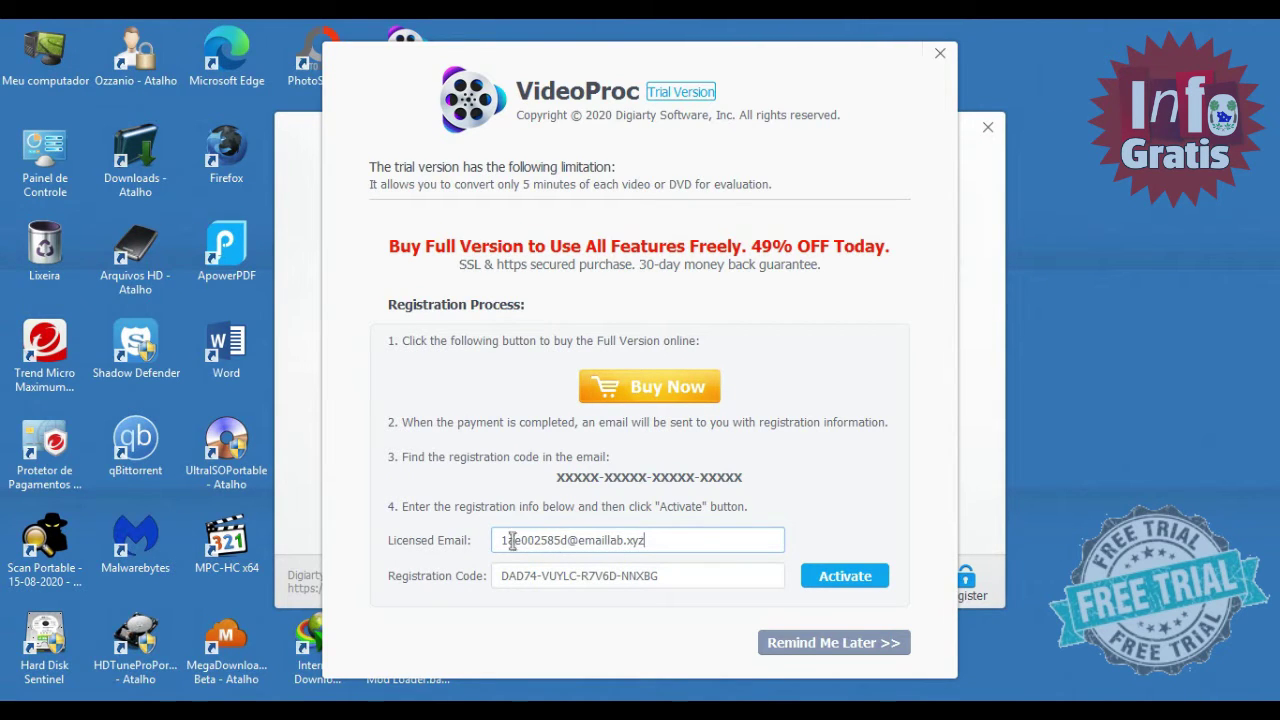
left_click(844, 581)
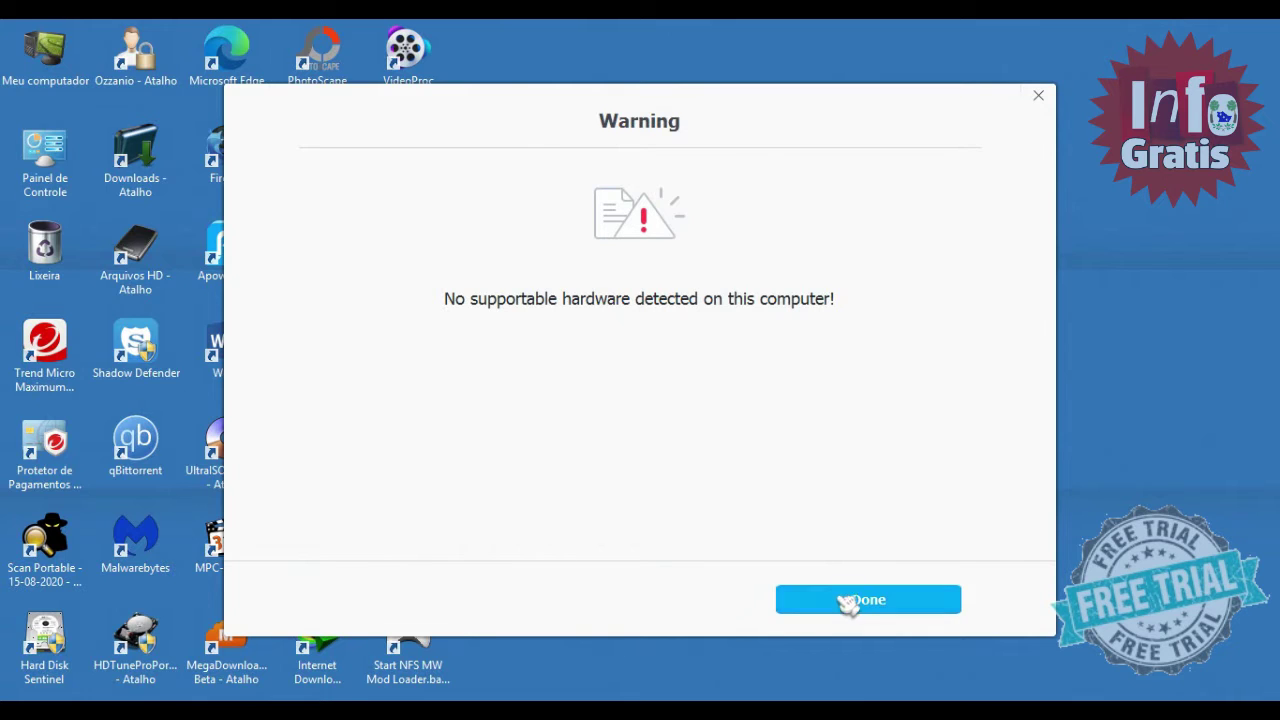
Dismiss the hardware warning and upgrade offer, then switch the interface language to Español
left_click(849, 596)
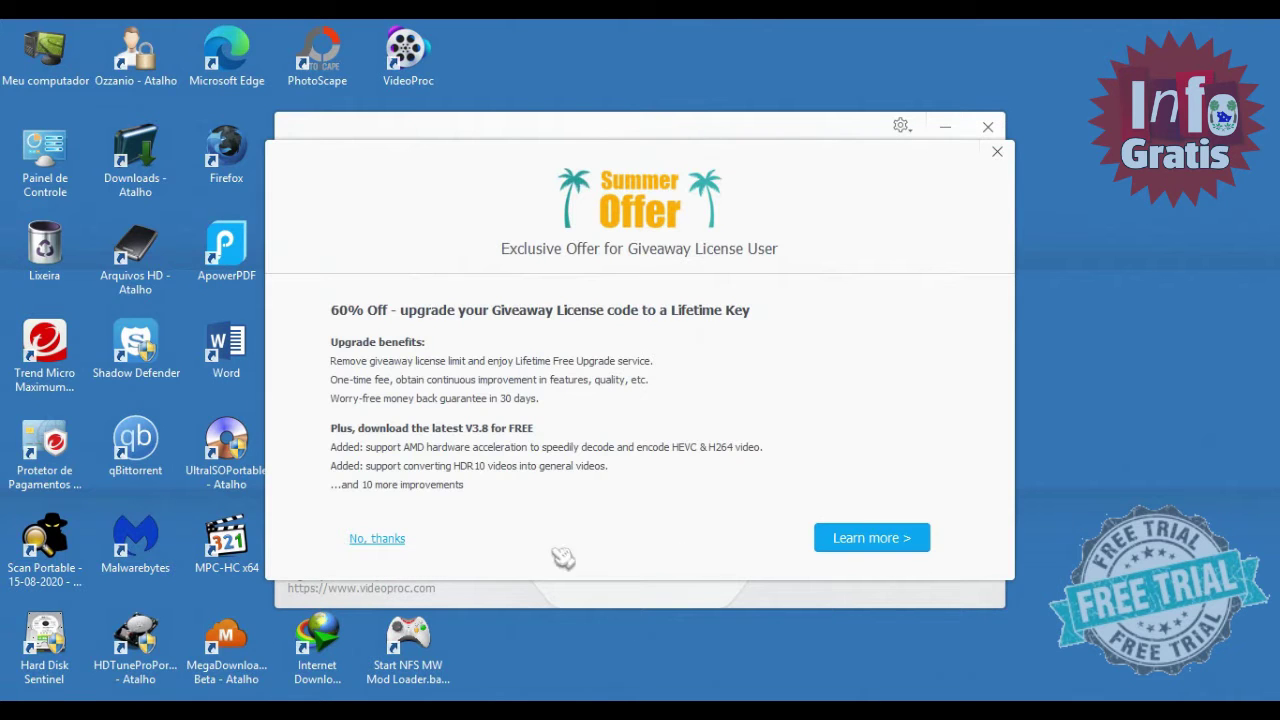
left_click(370, 539)
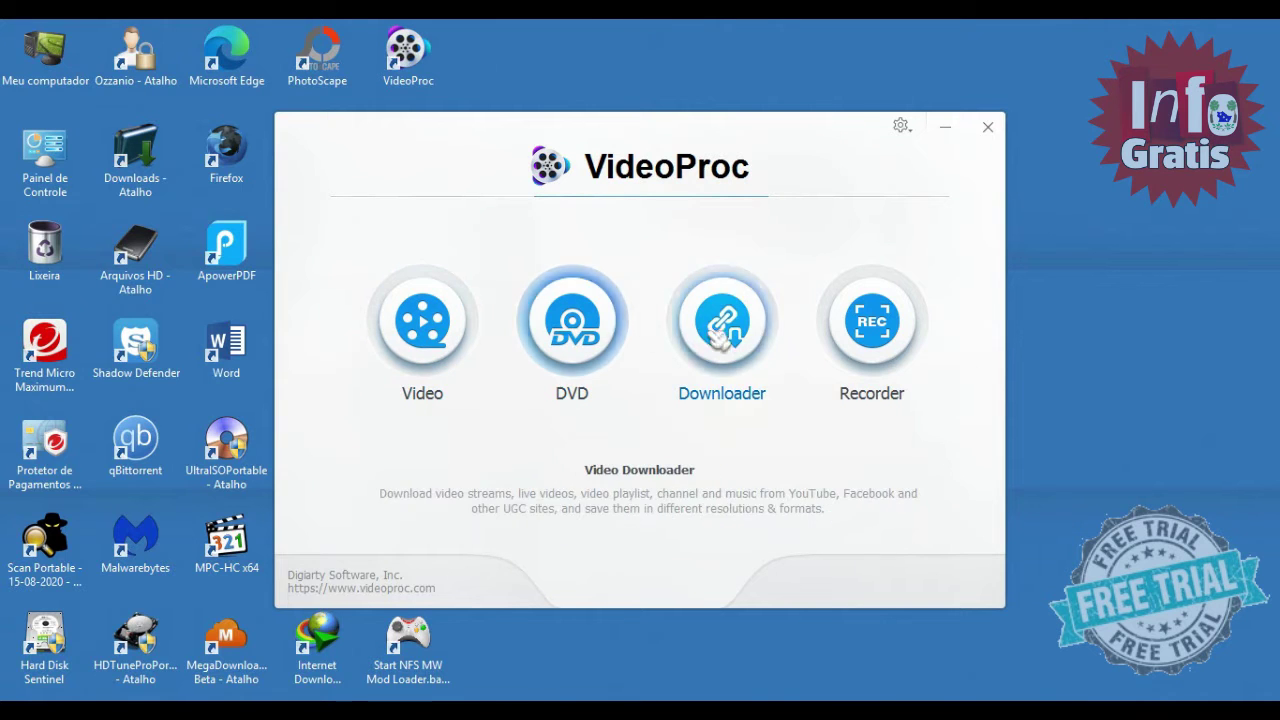
left_click(901, 126)
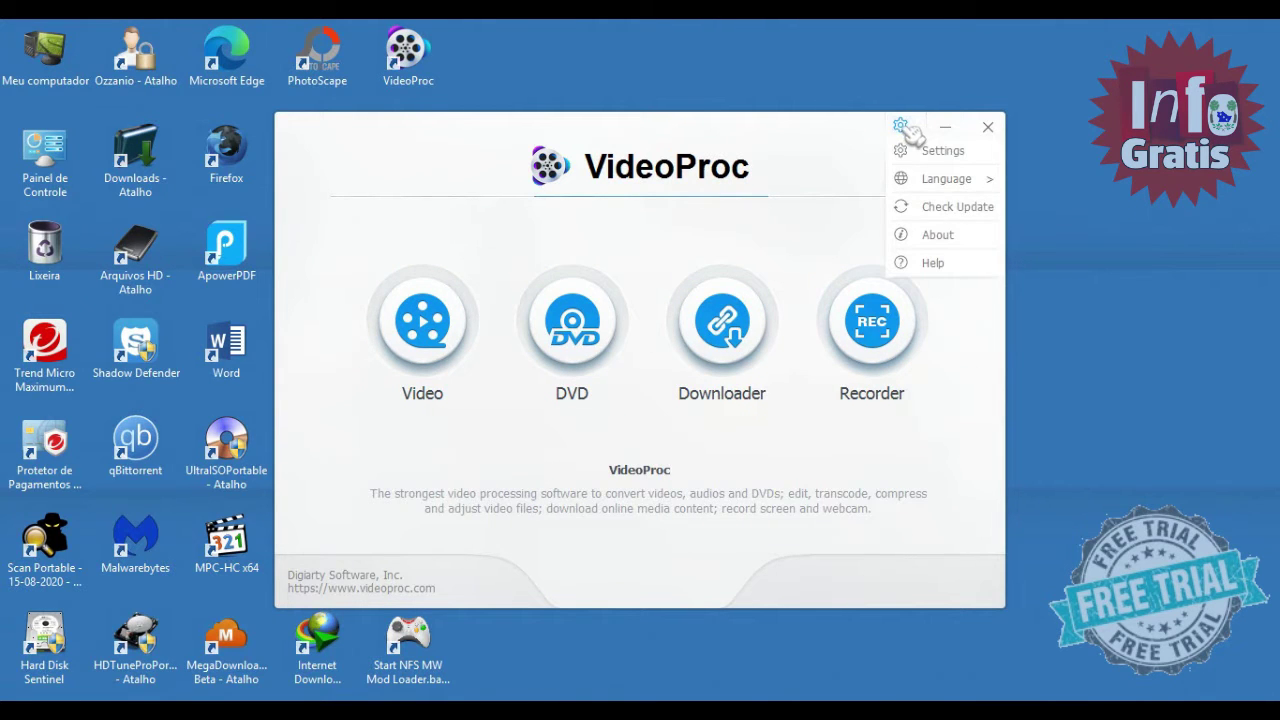
mouse_move(968, 179)
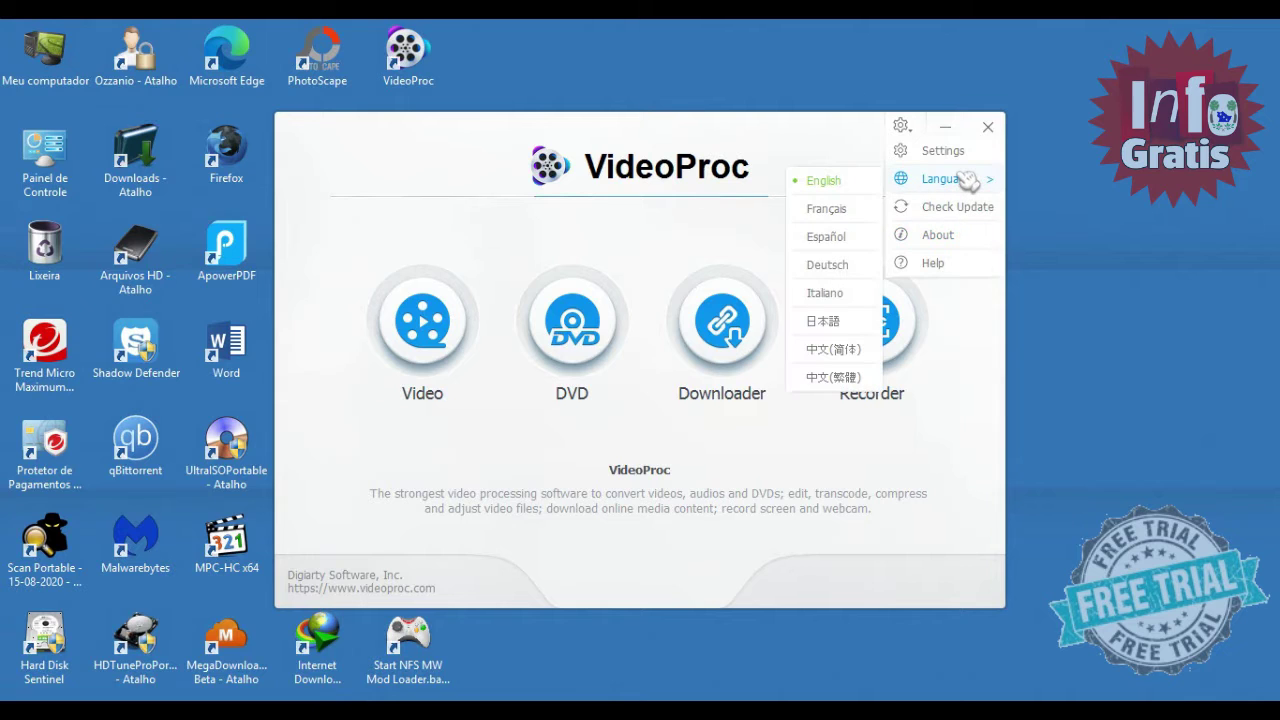
left_click(818, 238)
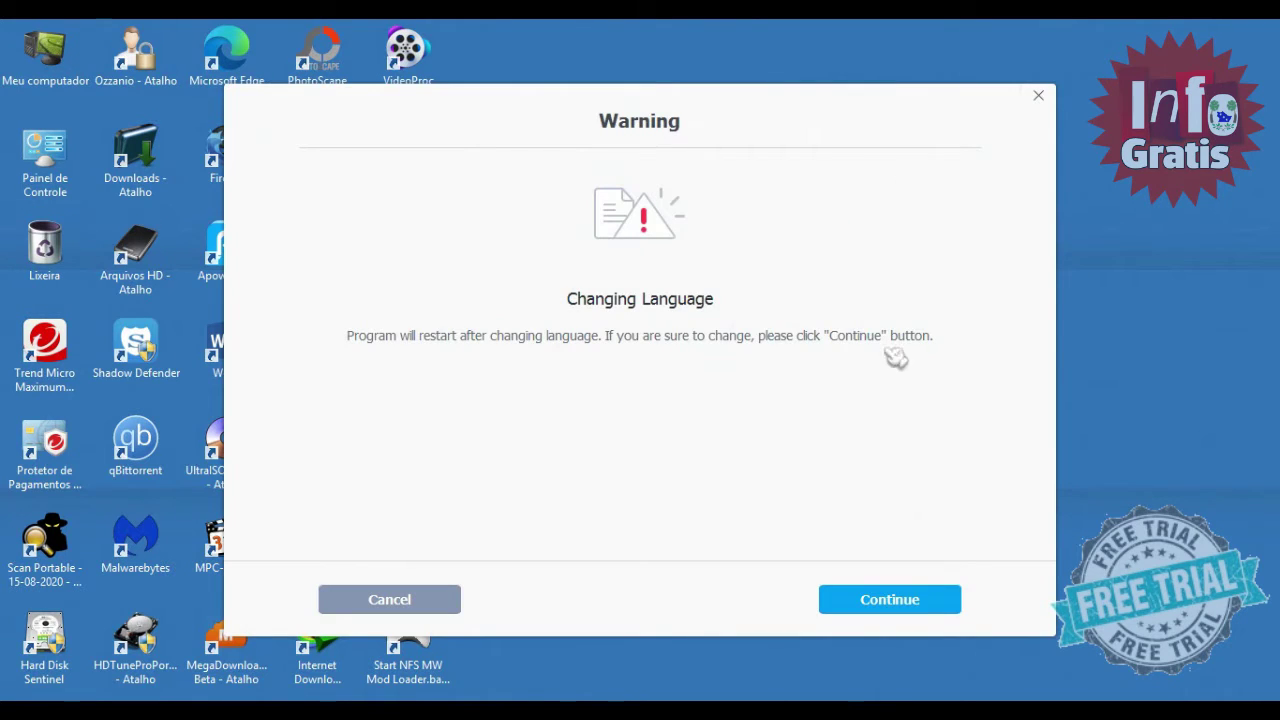
left_click(918, 600)
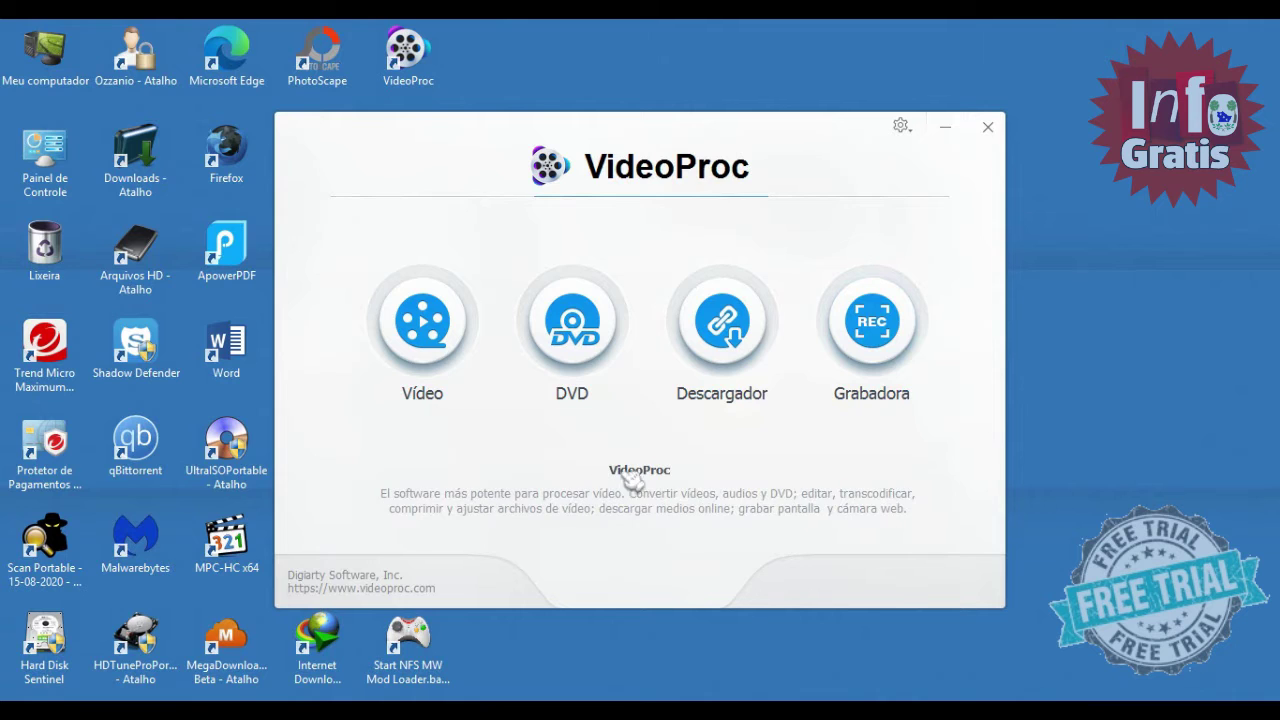
View the About window confirming version 3.8 giveaway licence and decline the upgrade offer
left_click(901, 126)
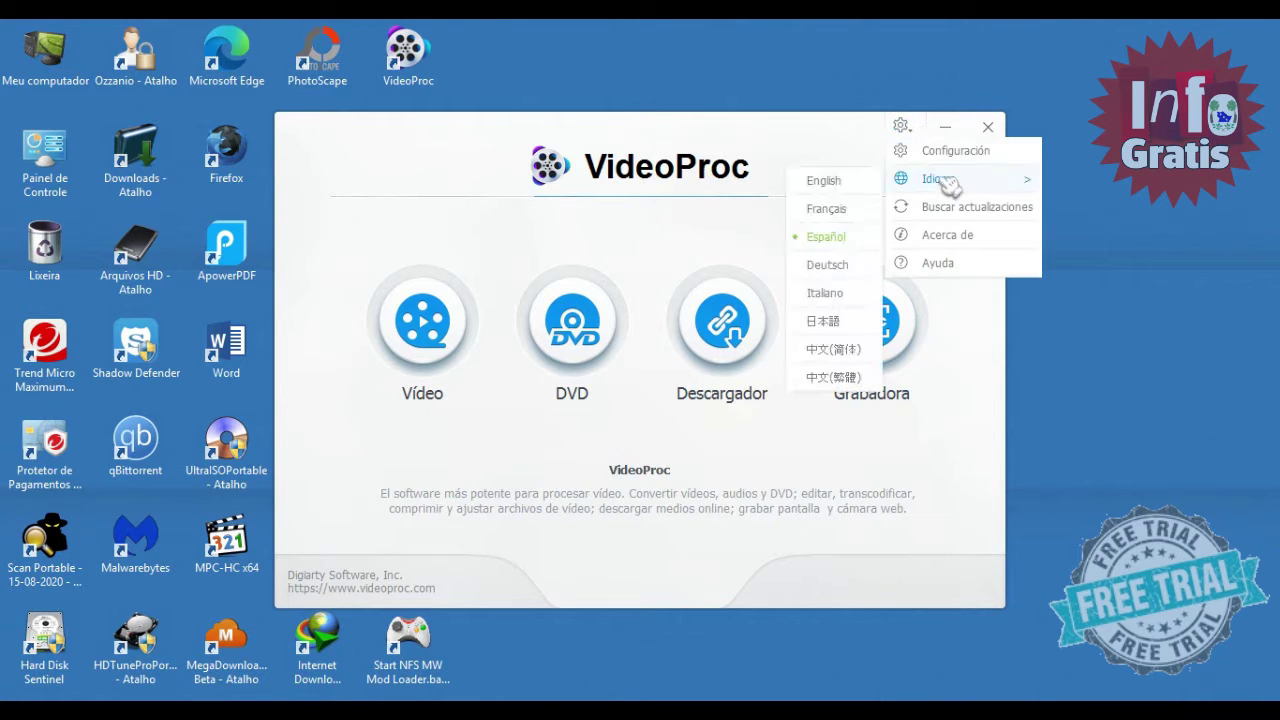
left_click(946, 233)
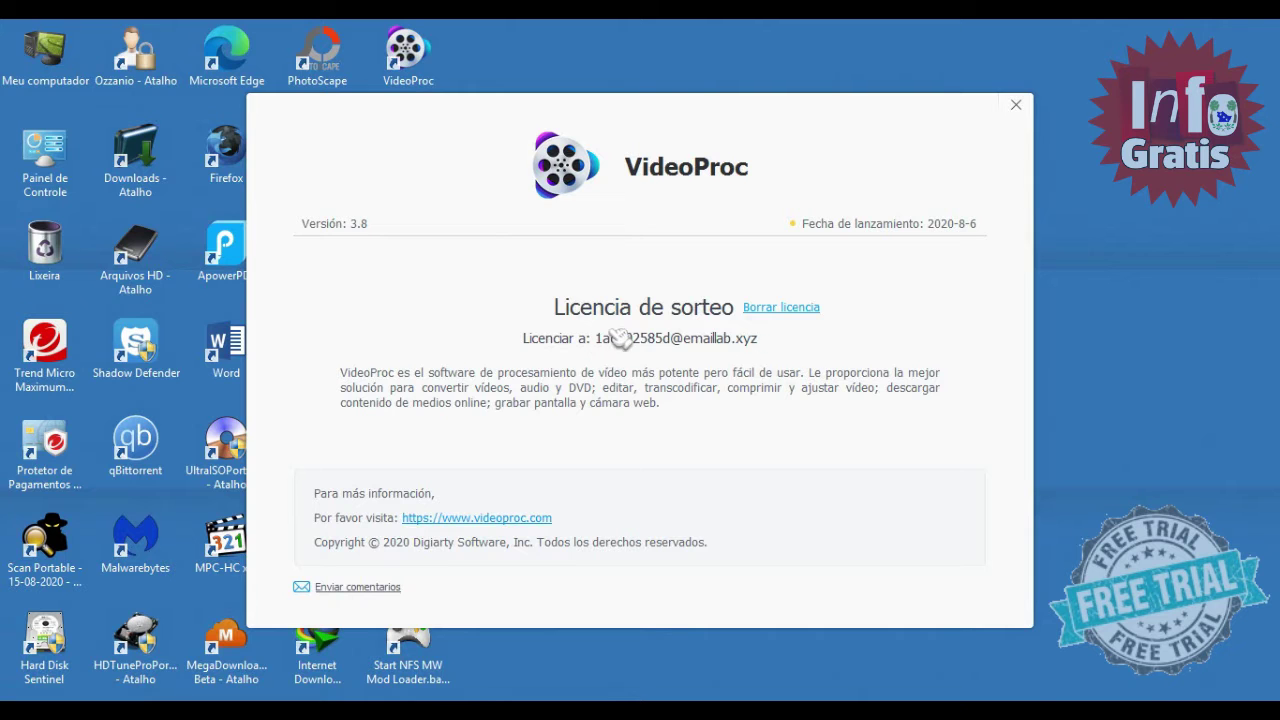
left_click(985, 220)
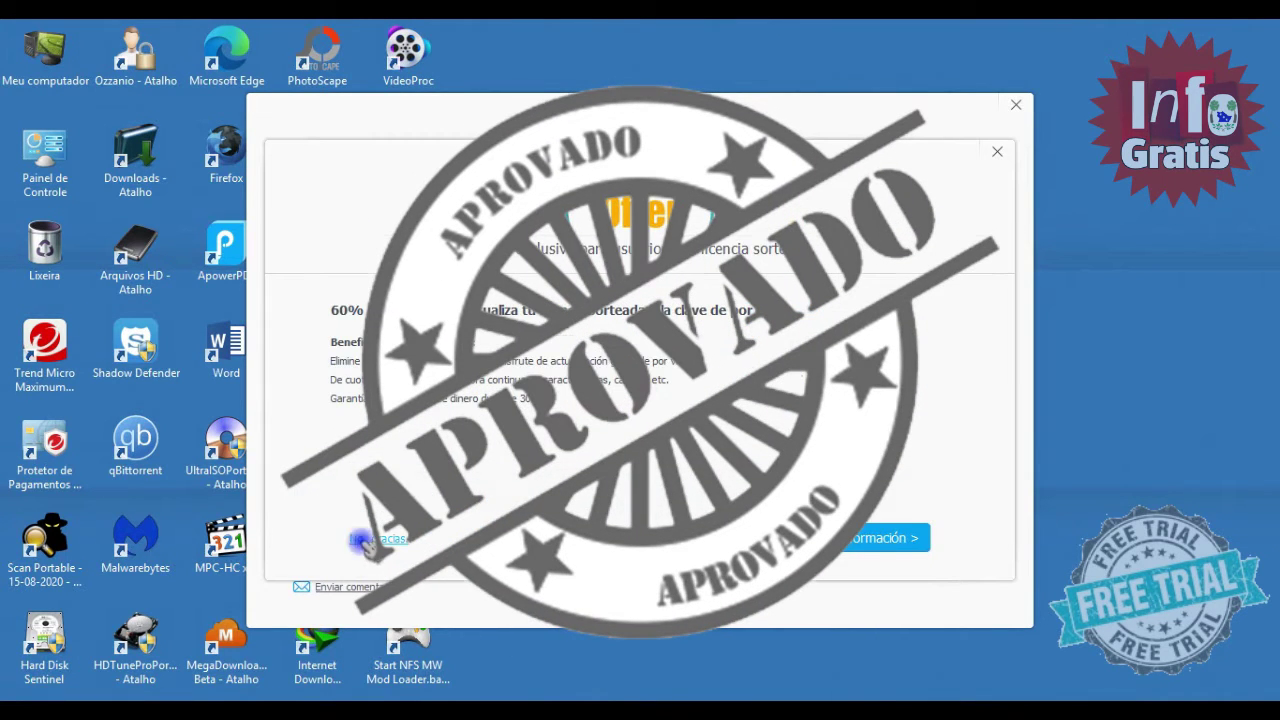
left_click(368, 538)
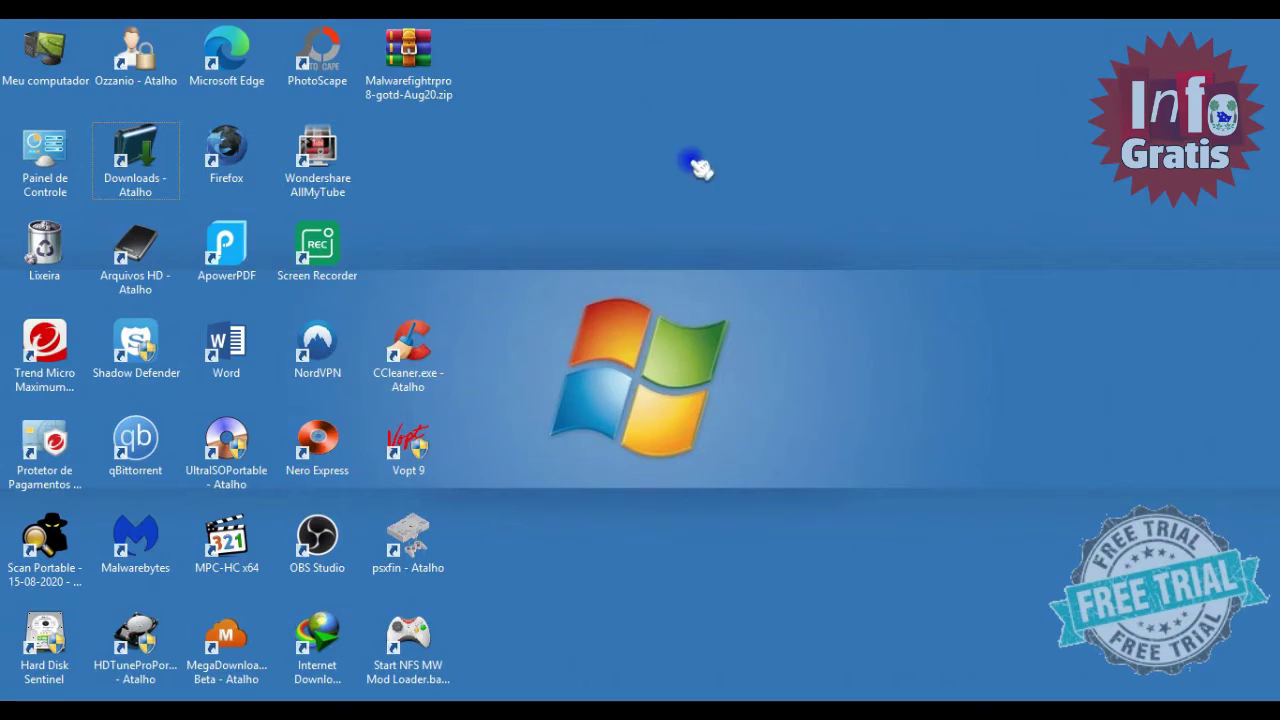
Extract Malwarefightrpro8-gotd-Aug20.zip into its own folder and place it below the archive
left_click_drag(430, 78, 700, 118)
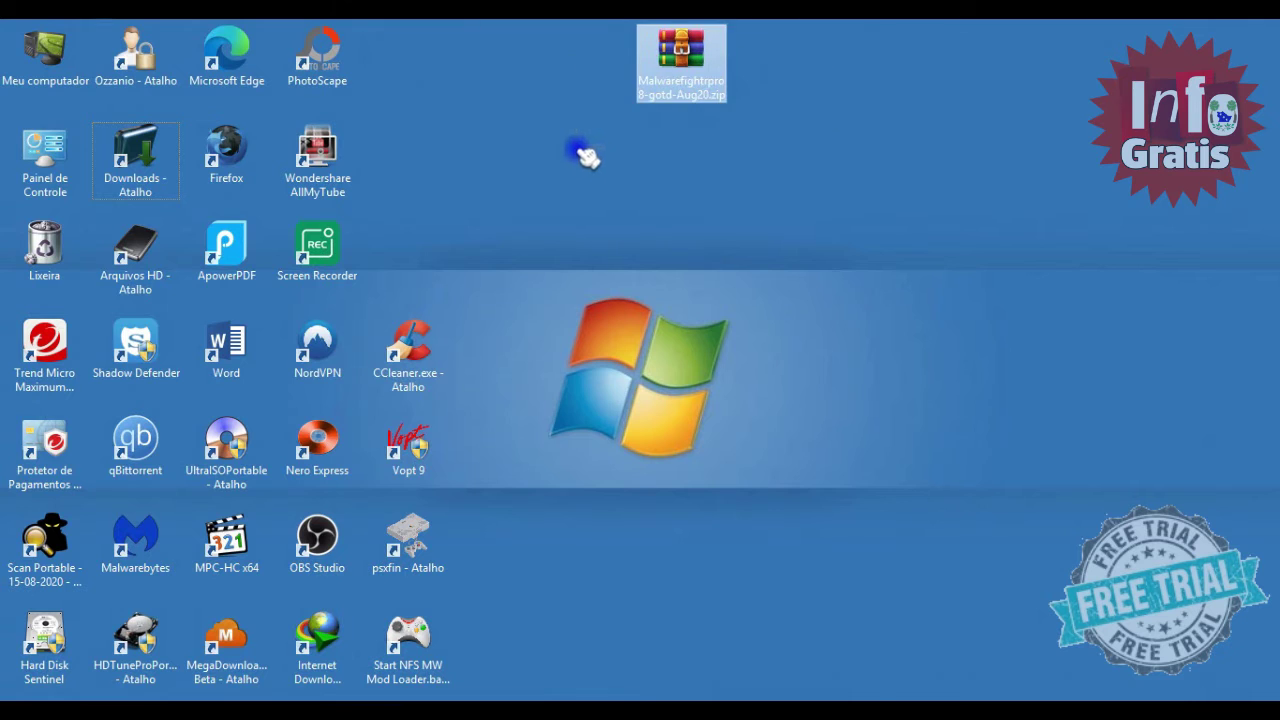
right_click(659, 74)
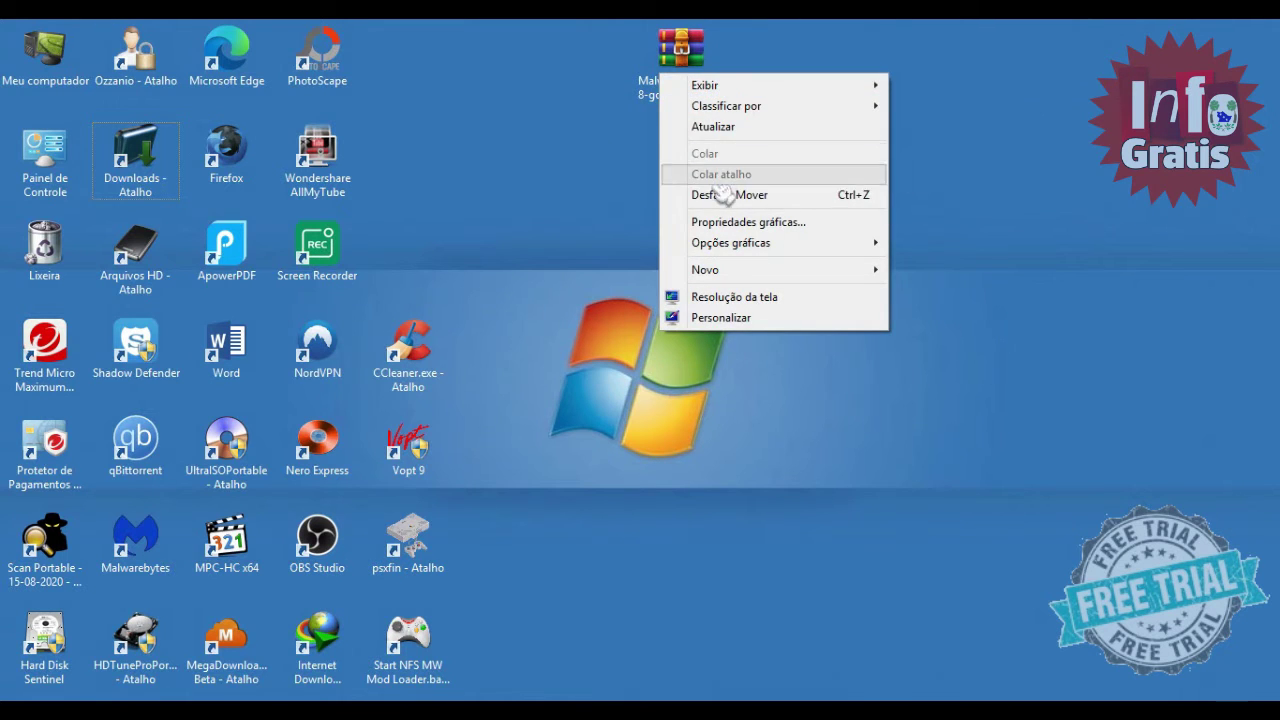
right_click(684, 46)
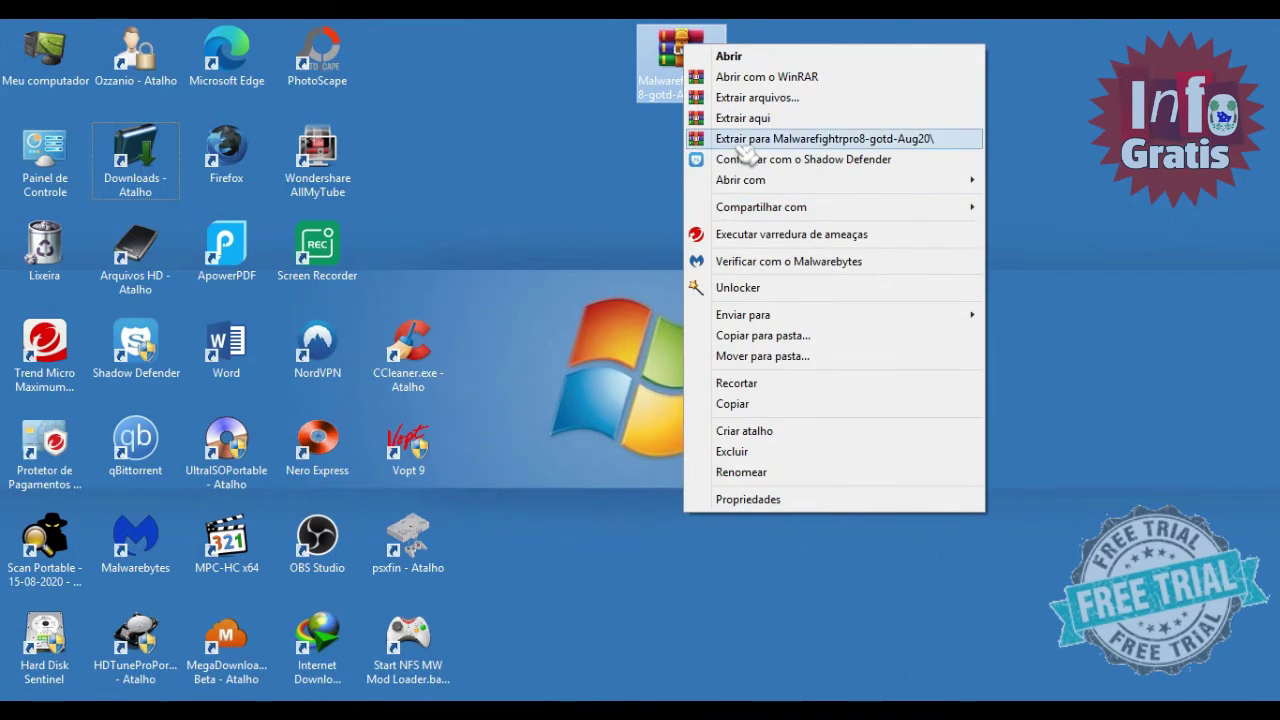
left_click(745, 143)
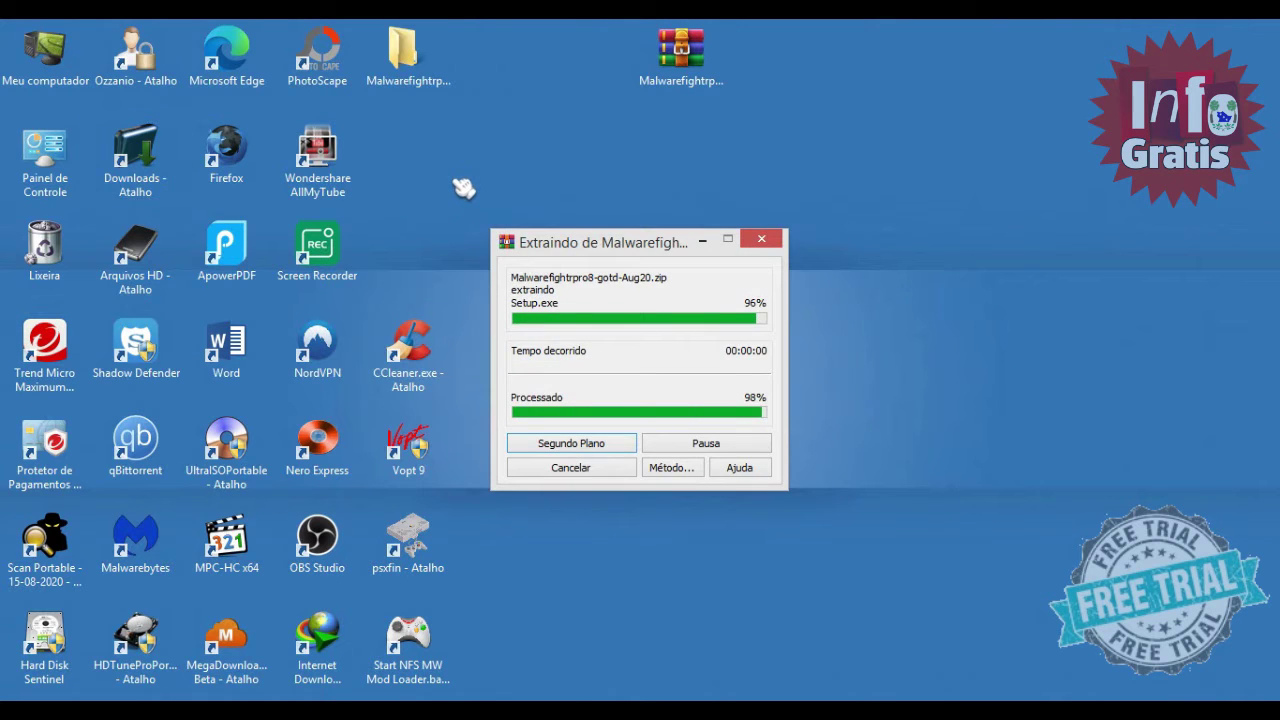
left_click_drag(406, 52, 682, 152)
Copy the activation code from readme.txt, close Notepad, and launch Setup.exe
double_click(697, 158)
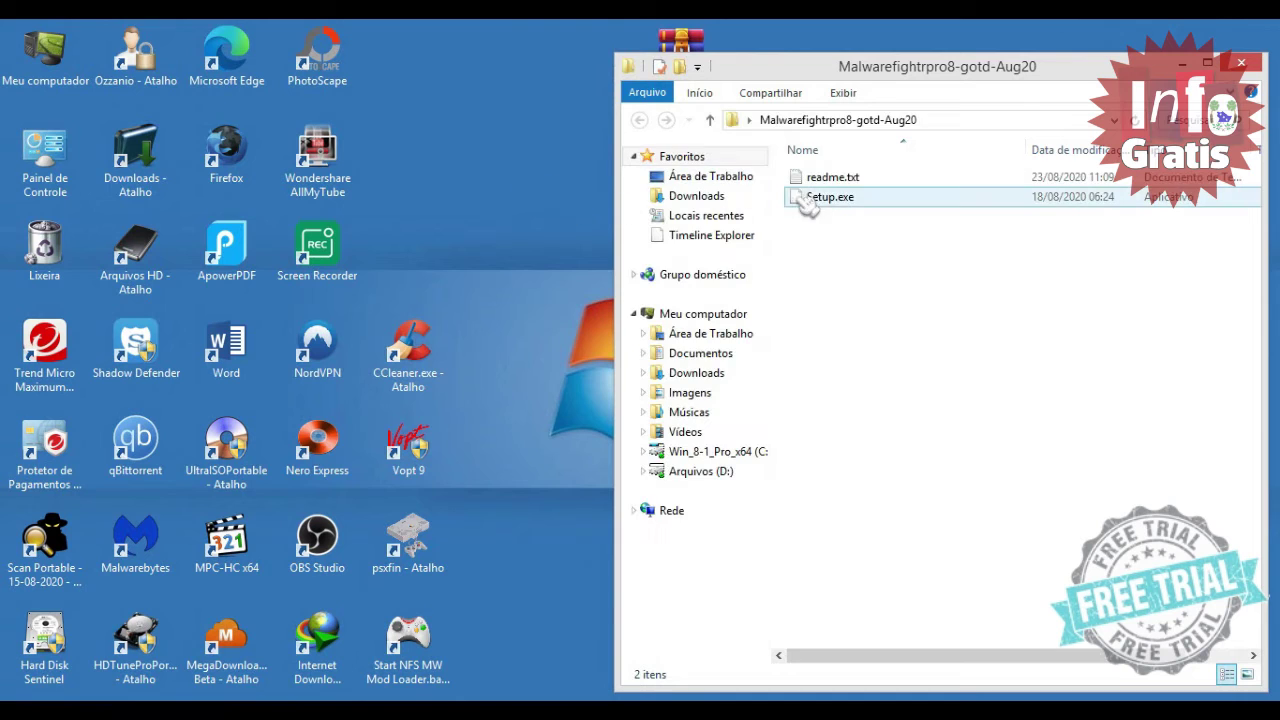
left_click(831, 178)
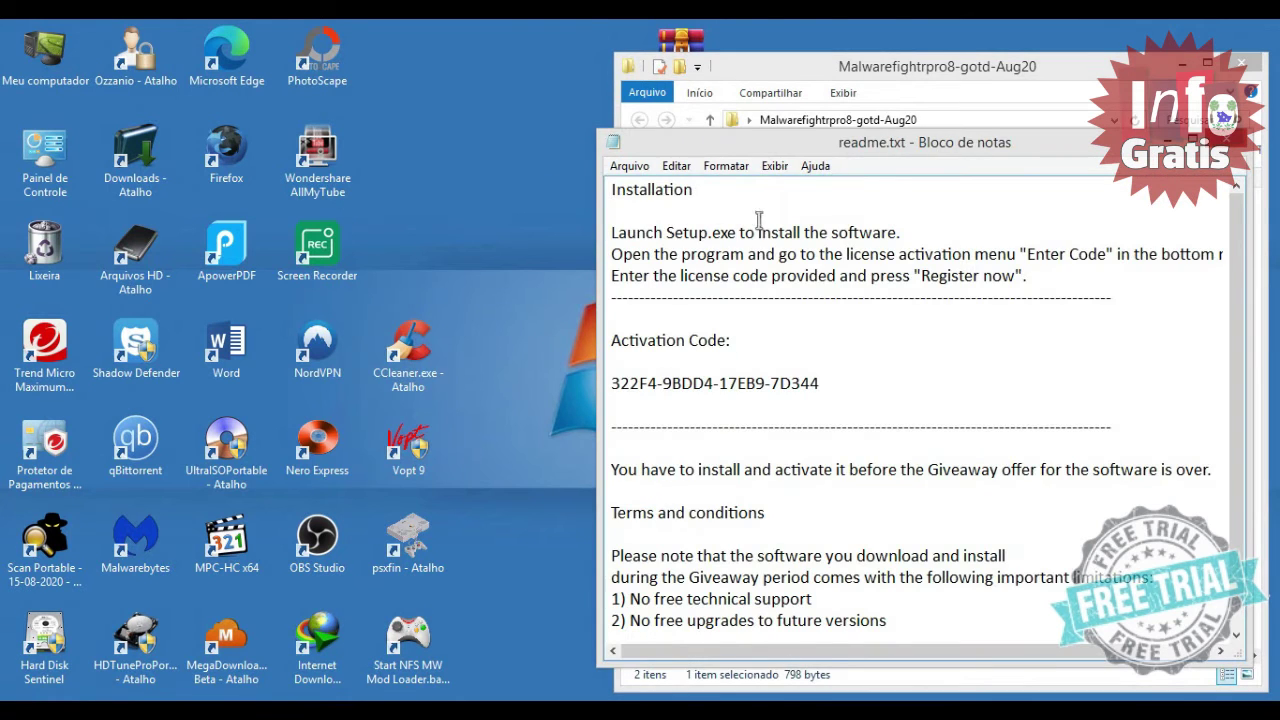
left_click_drag(608, 385, 800, 384)
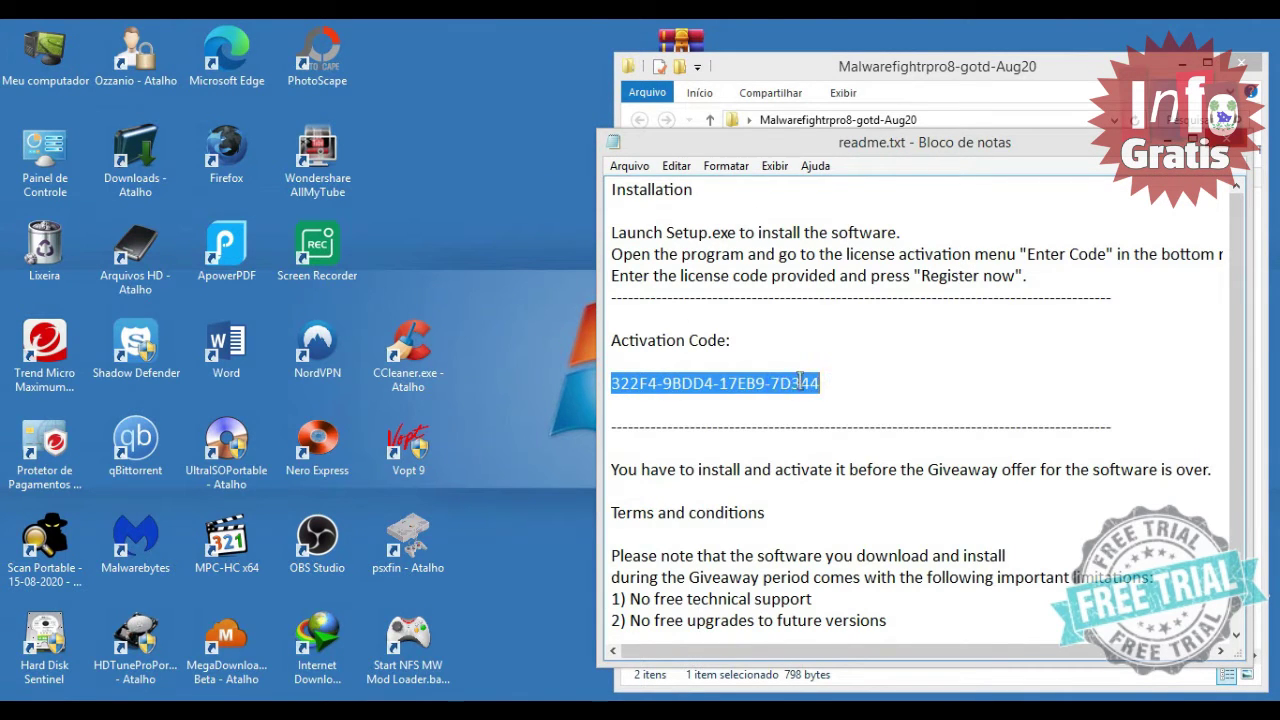
right_click(795, 383)
left_click(845, 440)
left_click(1240, 142)
left_click(826, 200)
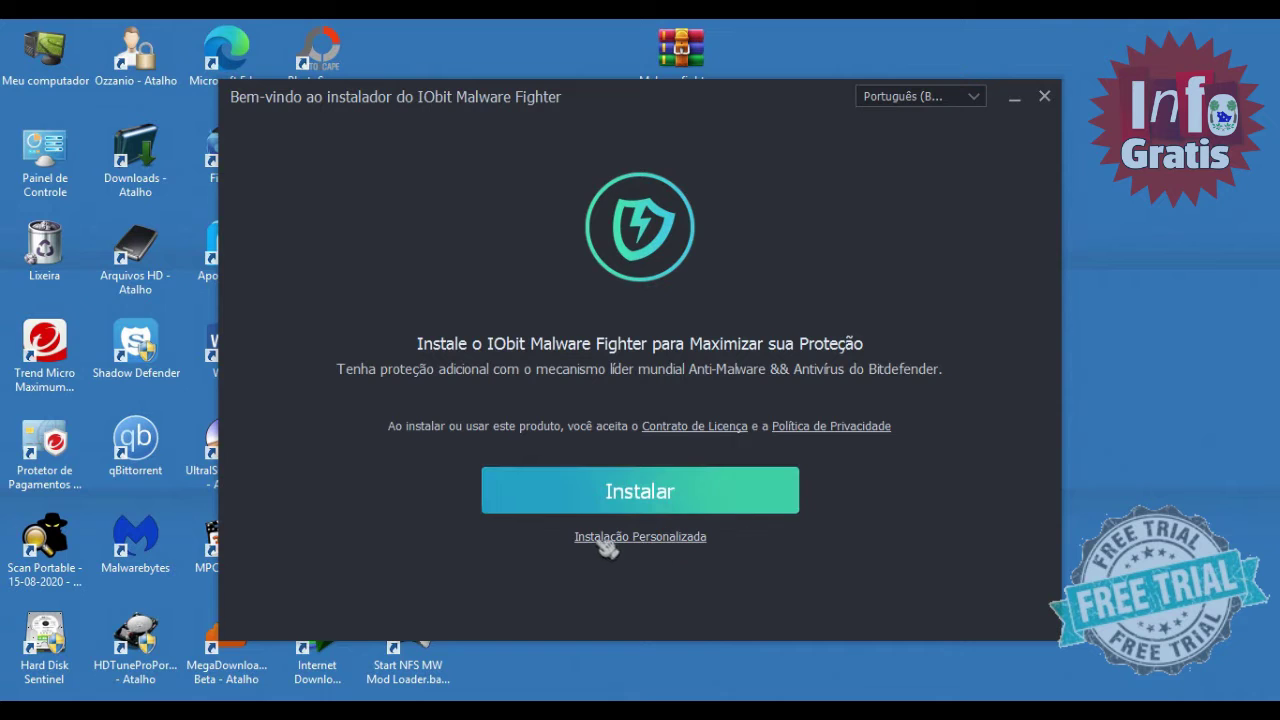
Install IObit Malware Fighter via custom setup, declining the Opera offer and newsletter
left_click(676, 540)
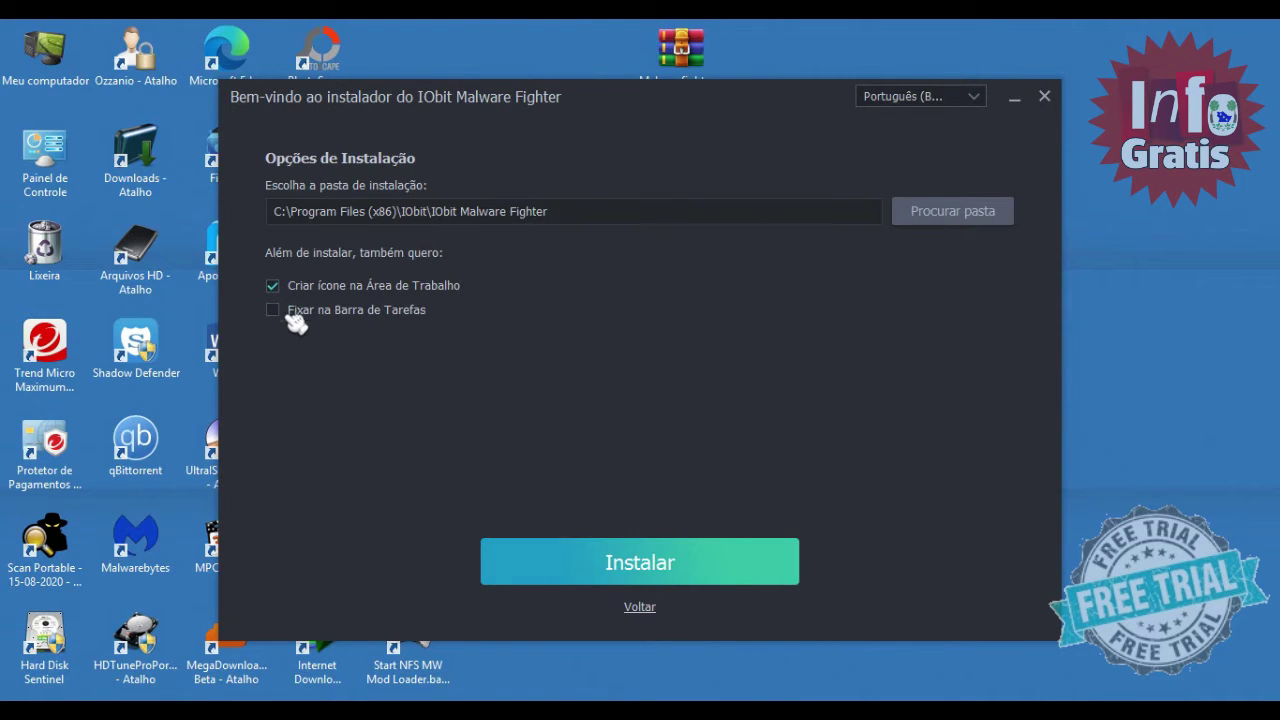
left_click(690, 566)
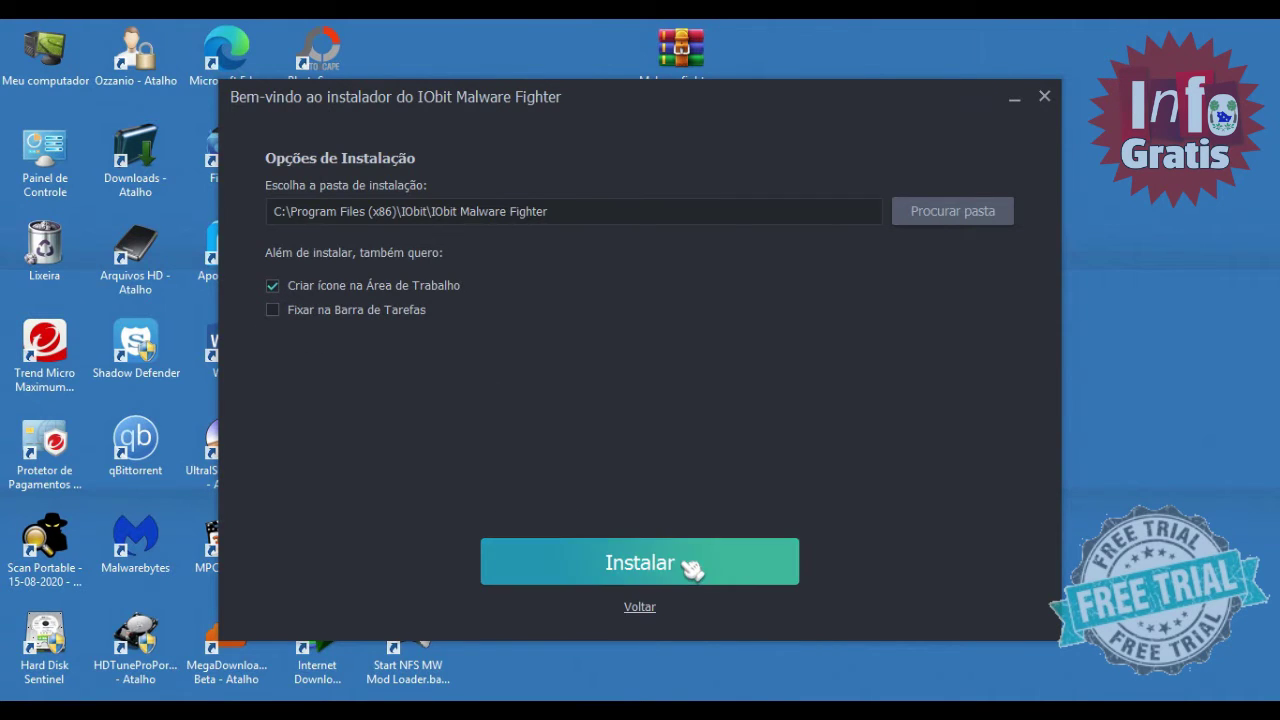
left_click(348, 534)
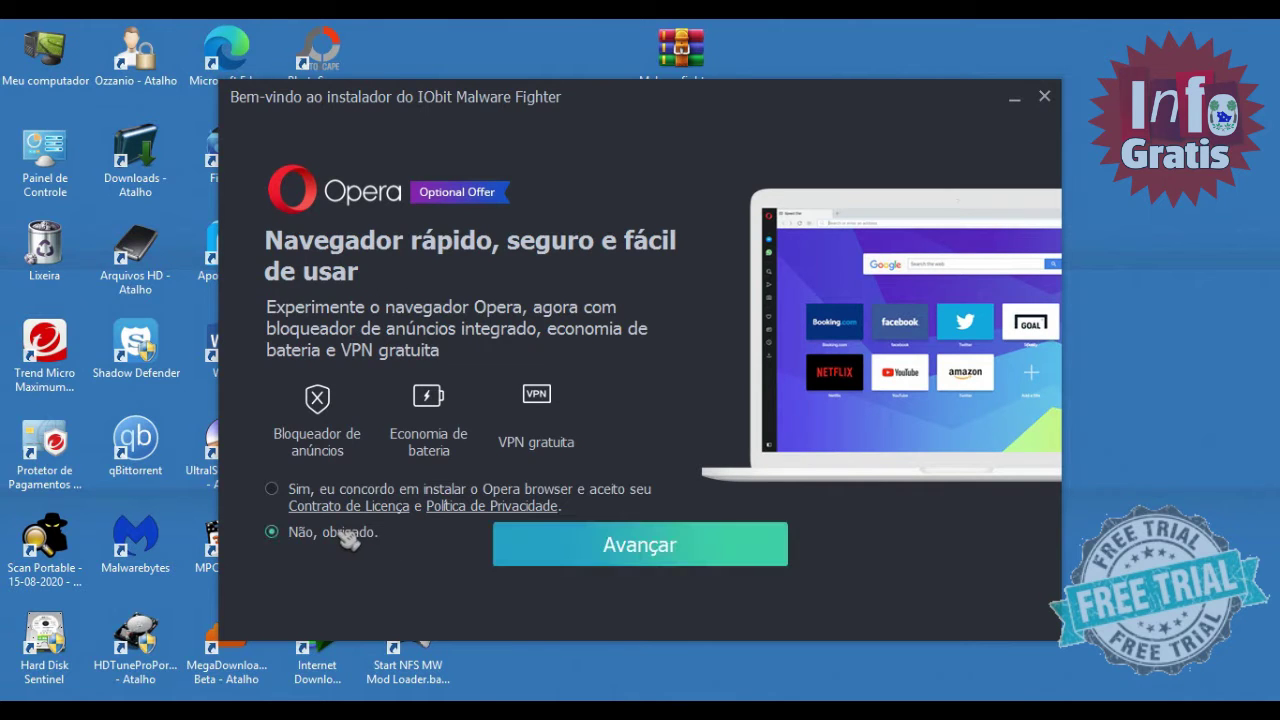
left_click(677, 551)
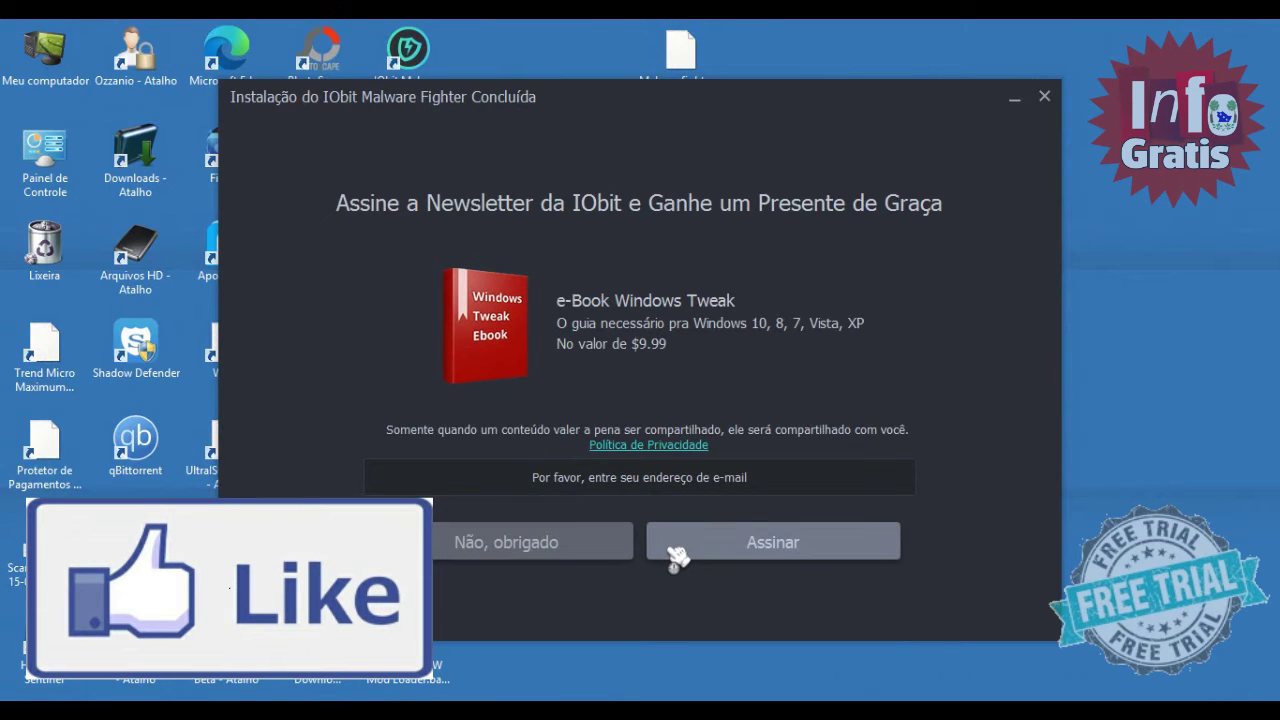
left_click(508, 540)
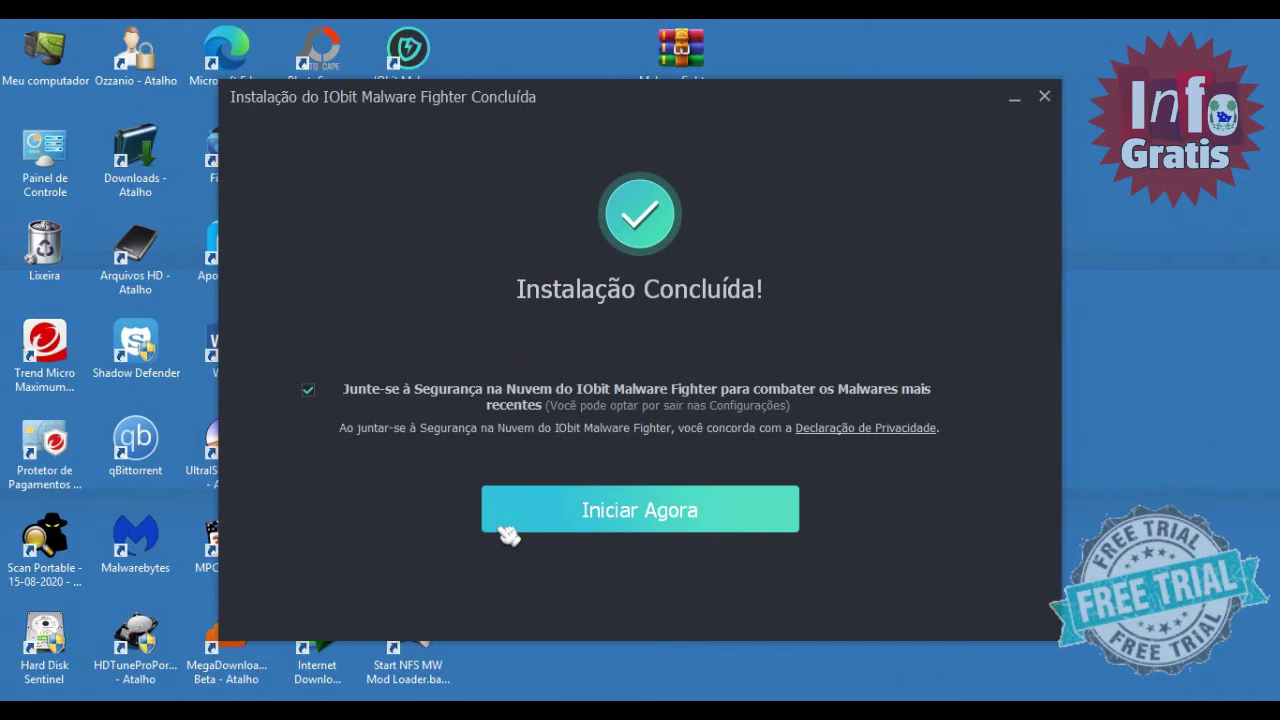
left_click(698, 518)
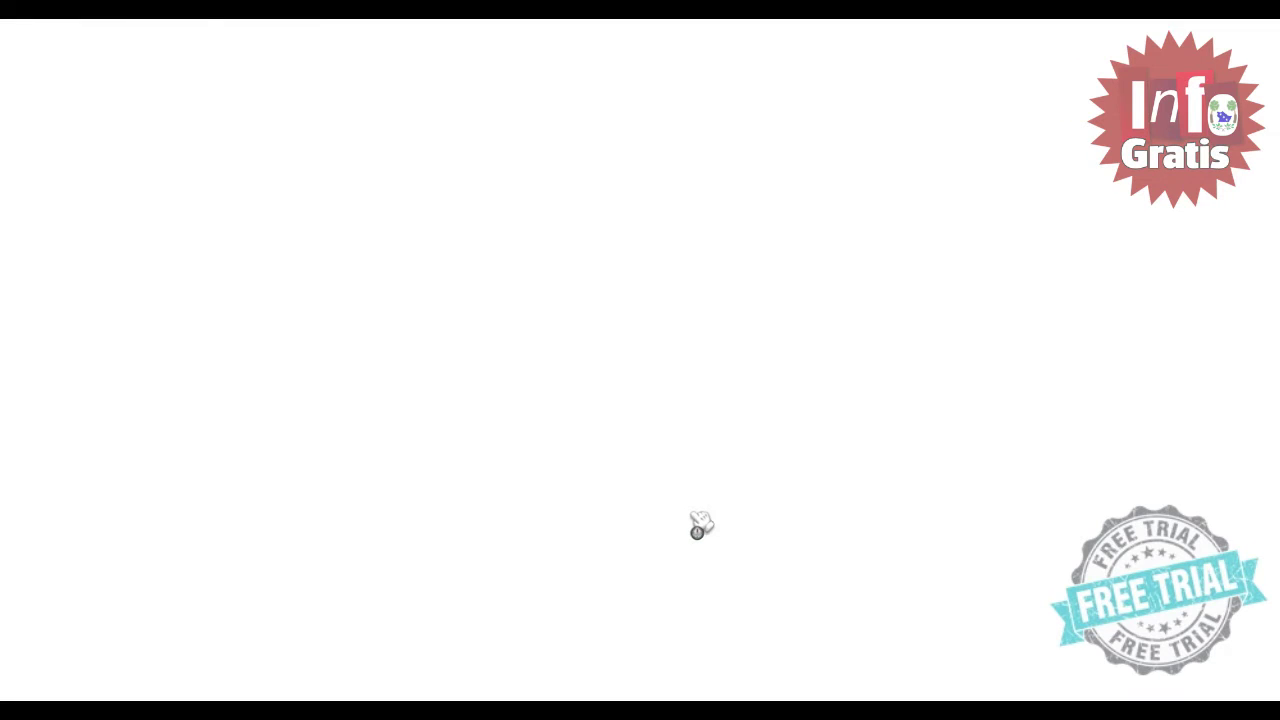
Close the popped-up browser window with Alt+F4 and refresh the desktop
key("alt+F4")
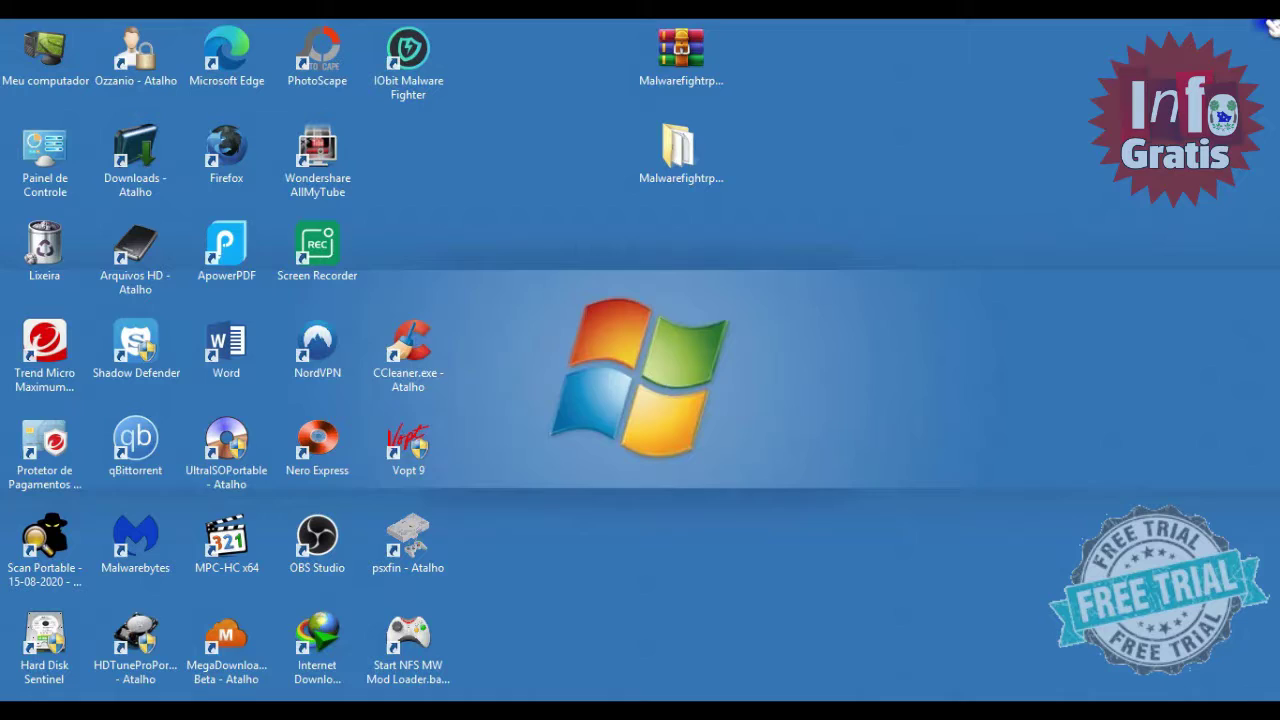
right_click(776, 284)
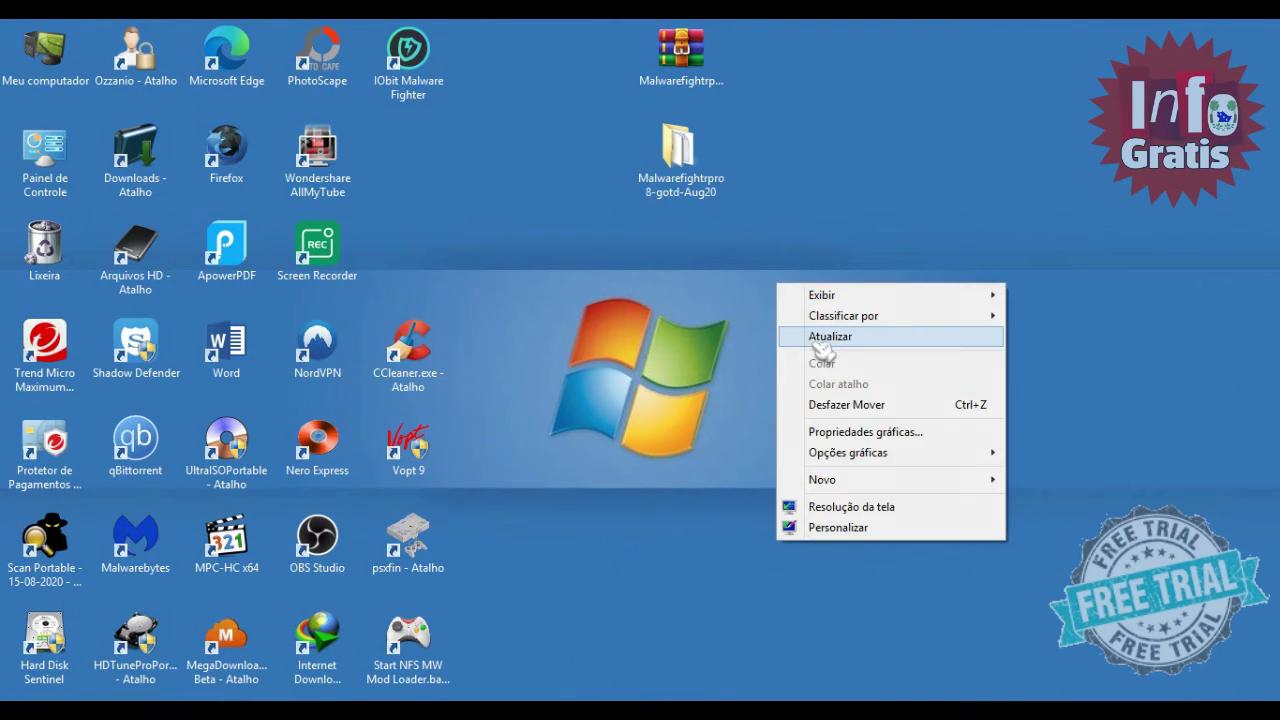
left_click(820, 334)
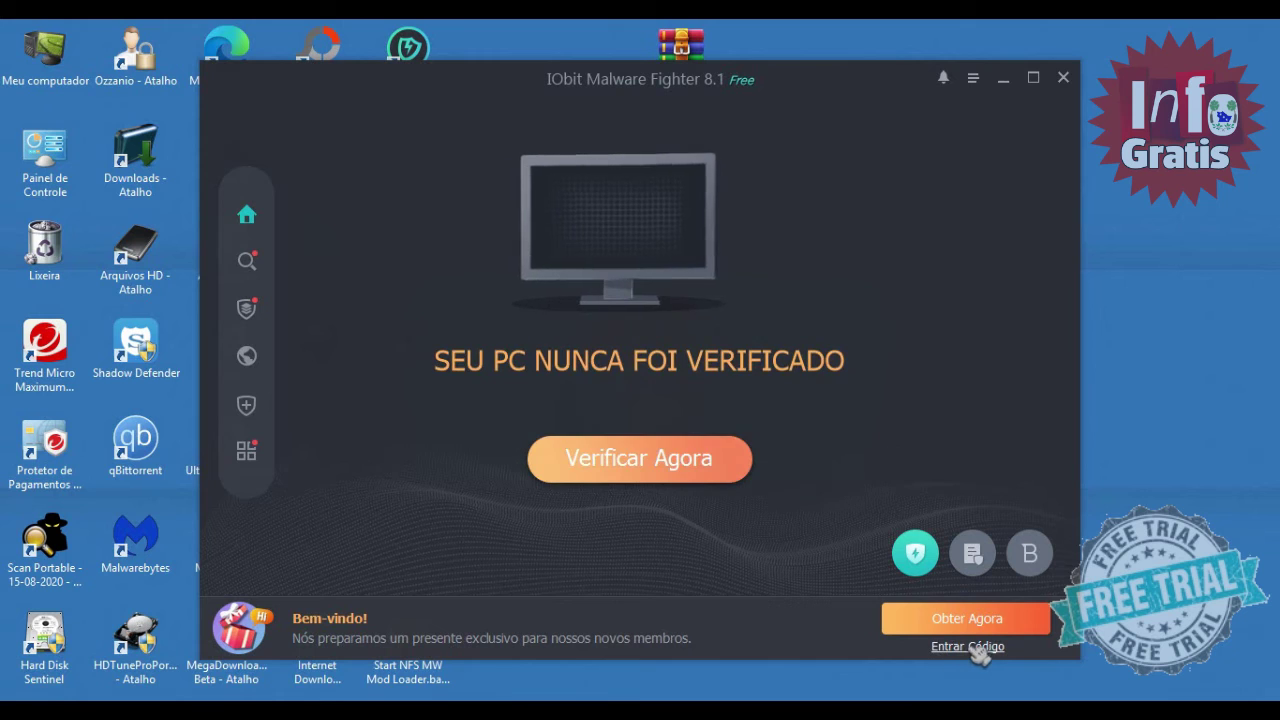
Register IObit Malware Fighter Pro with the pasted licence code and postpone the extra engines
left_click(975, 648)
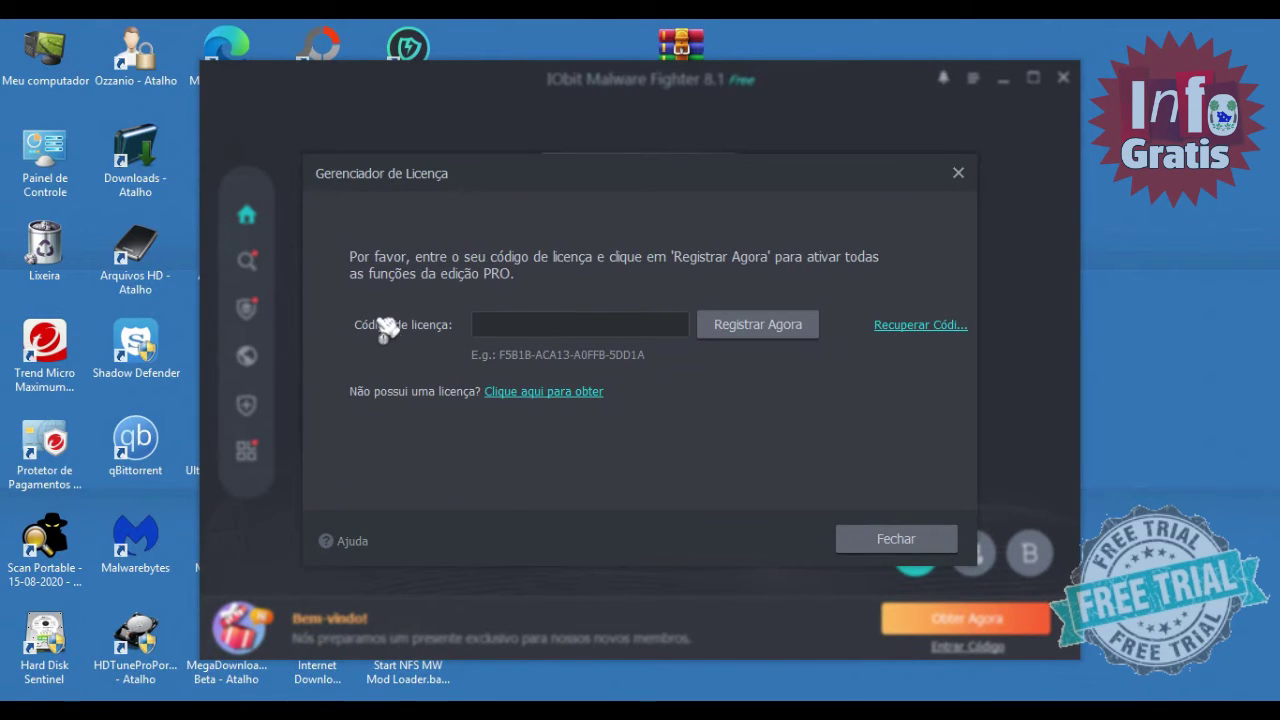
left_click(519, 324)
key("ctrl+v")
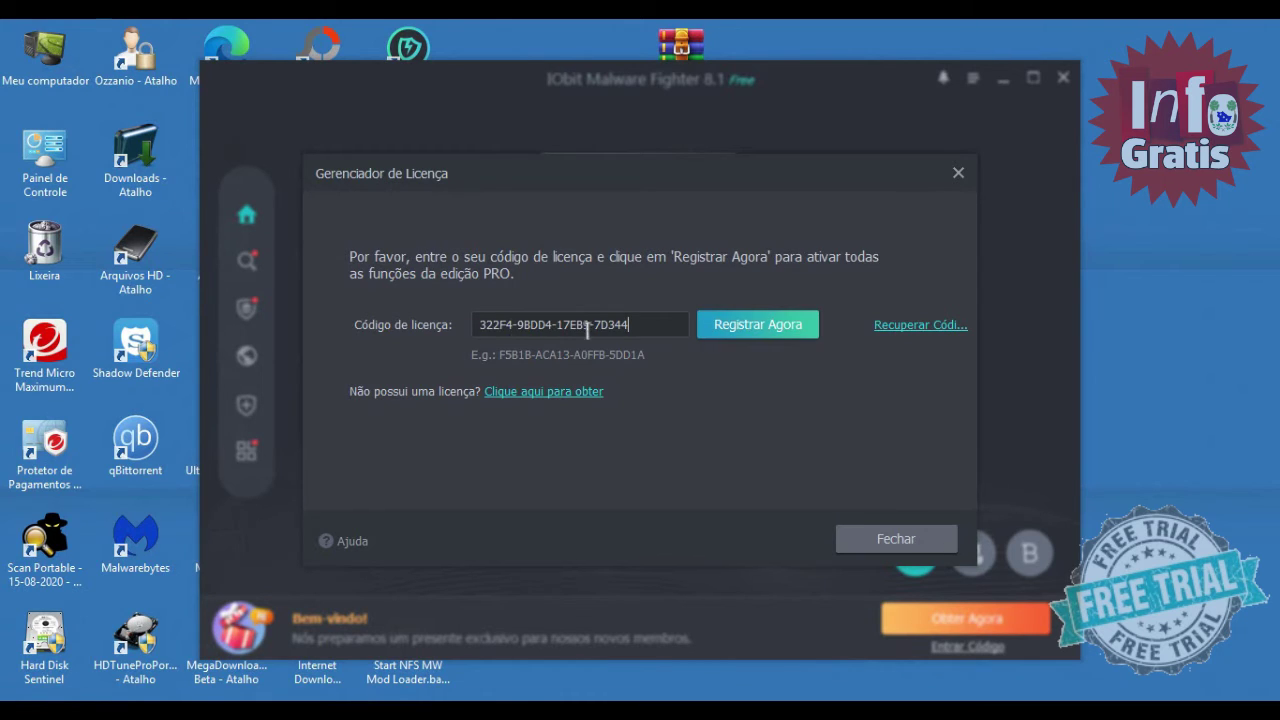
left_click(780, 340)
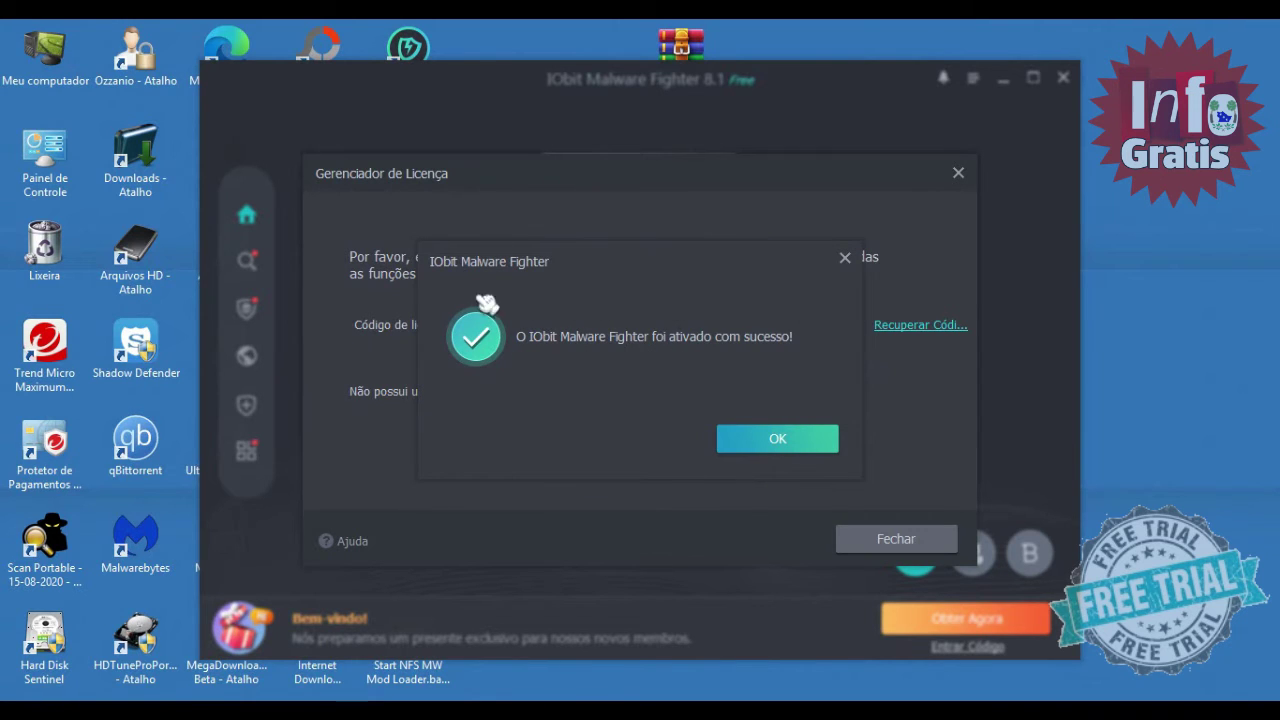
left_click(816, 440)
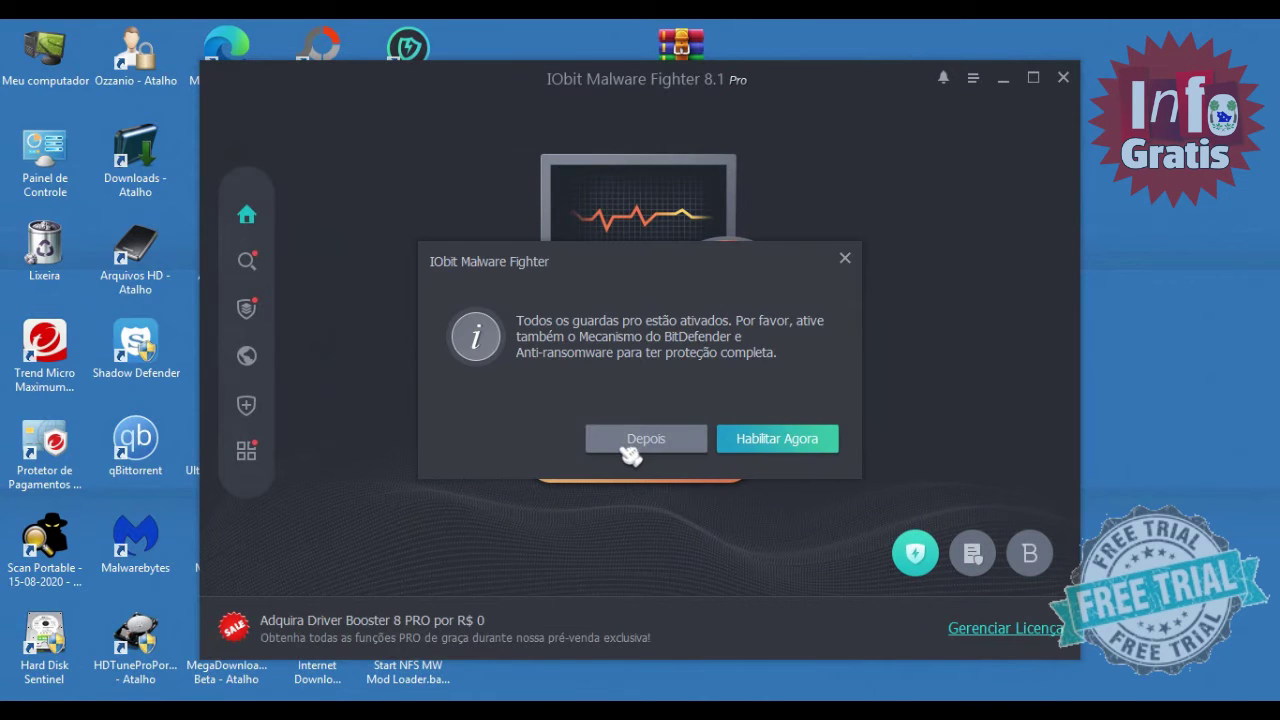
left_click(646, 428)
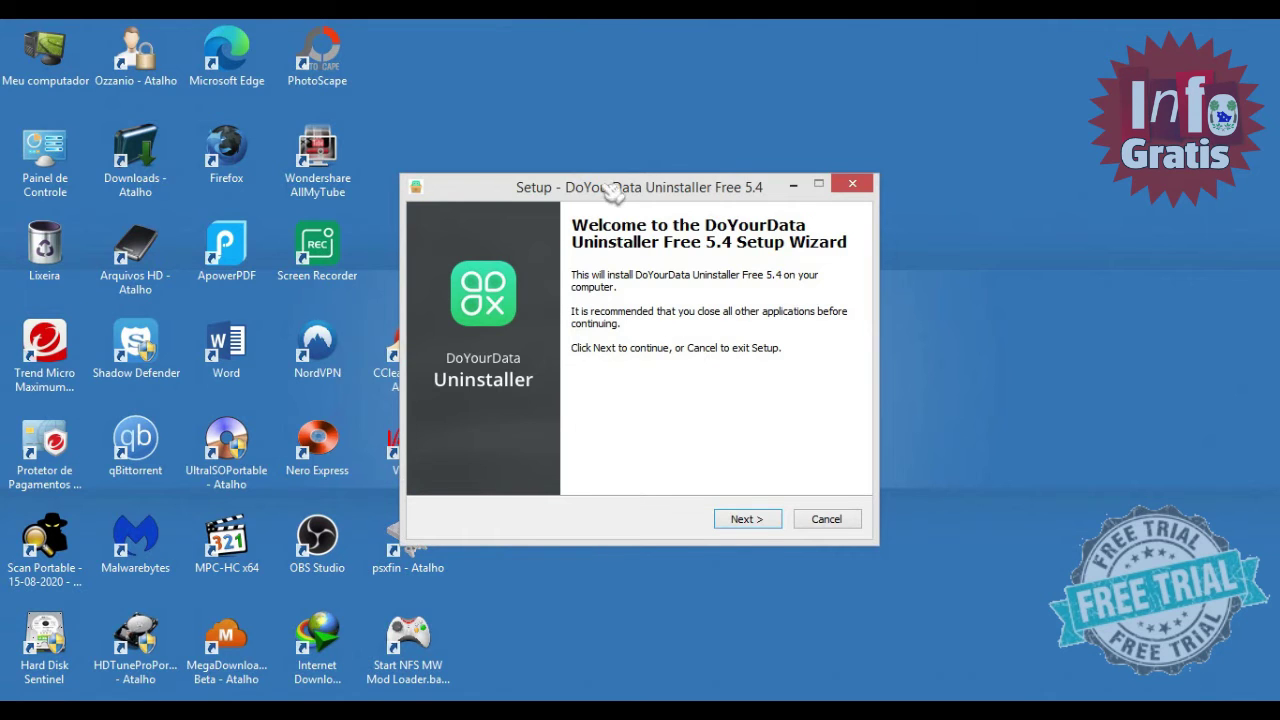
Install DoYourData Uninstaller 5.4 into the existing default folder with a desktop icon, then launch it
left_click(748, 521)
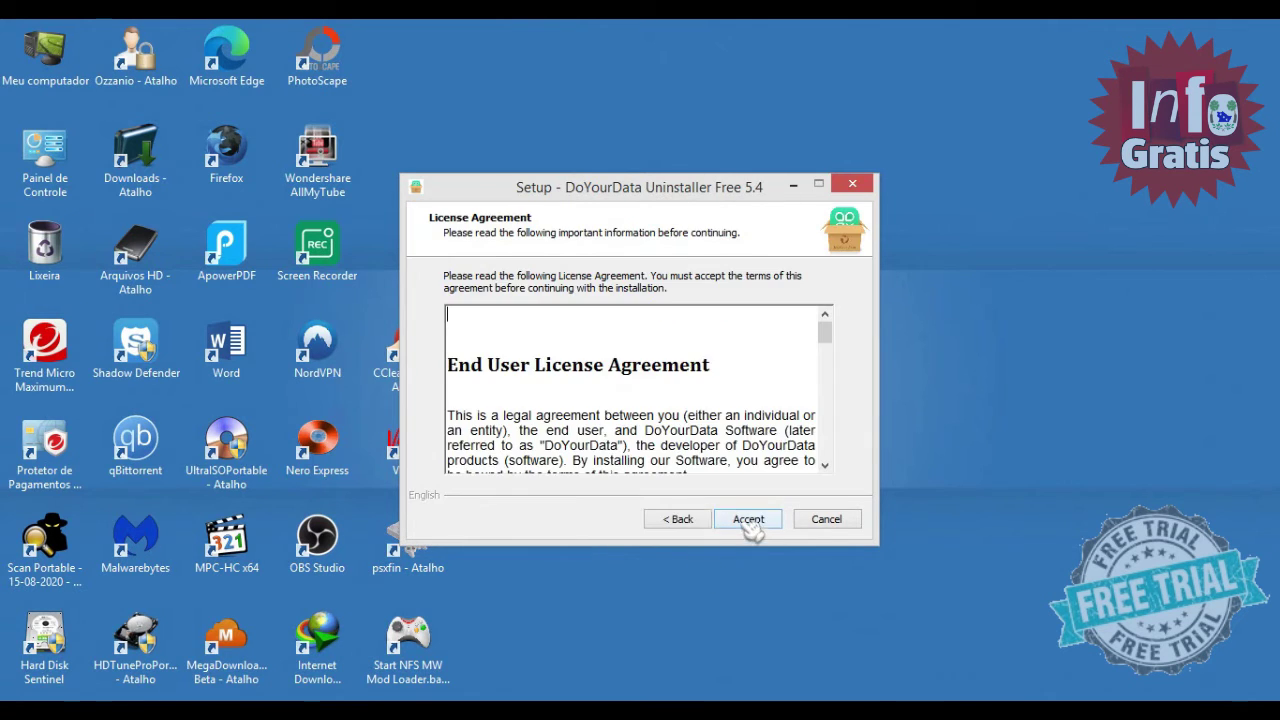
scroll(815, 332, "down", 10)
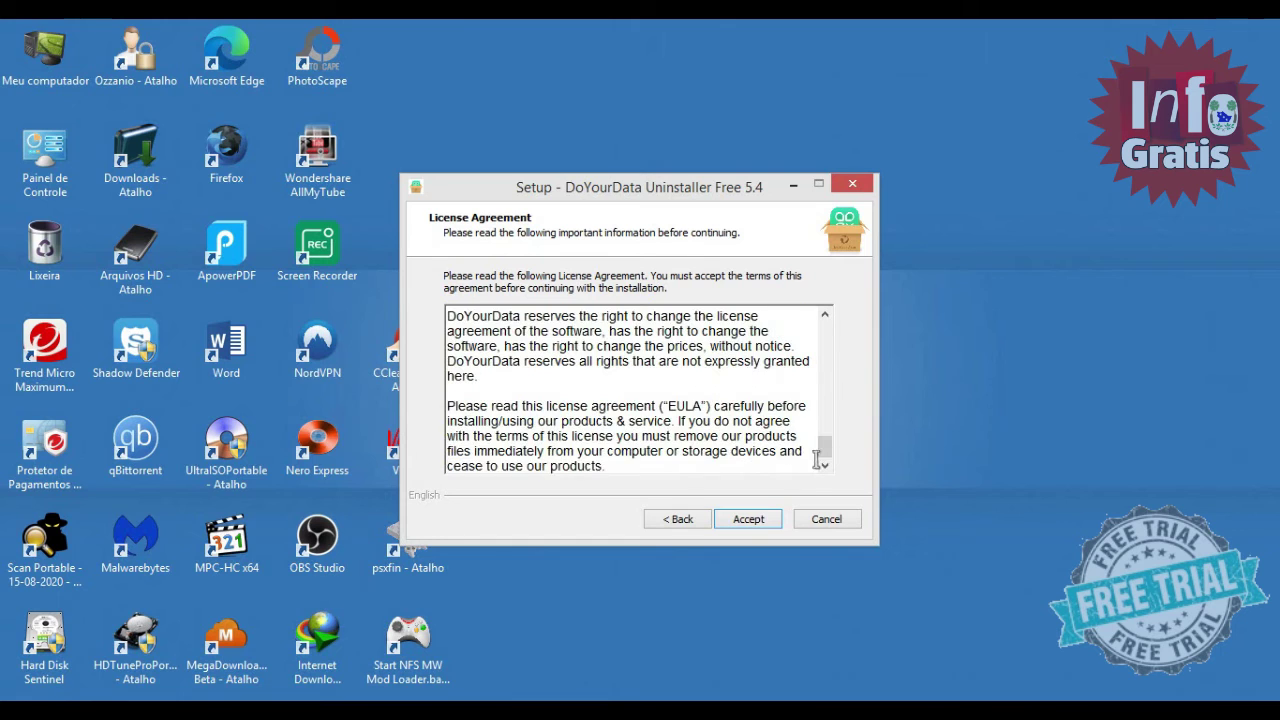
left_click(752, 519)
left_click(748, 519)
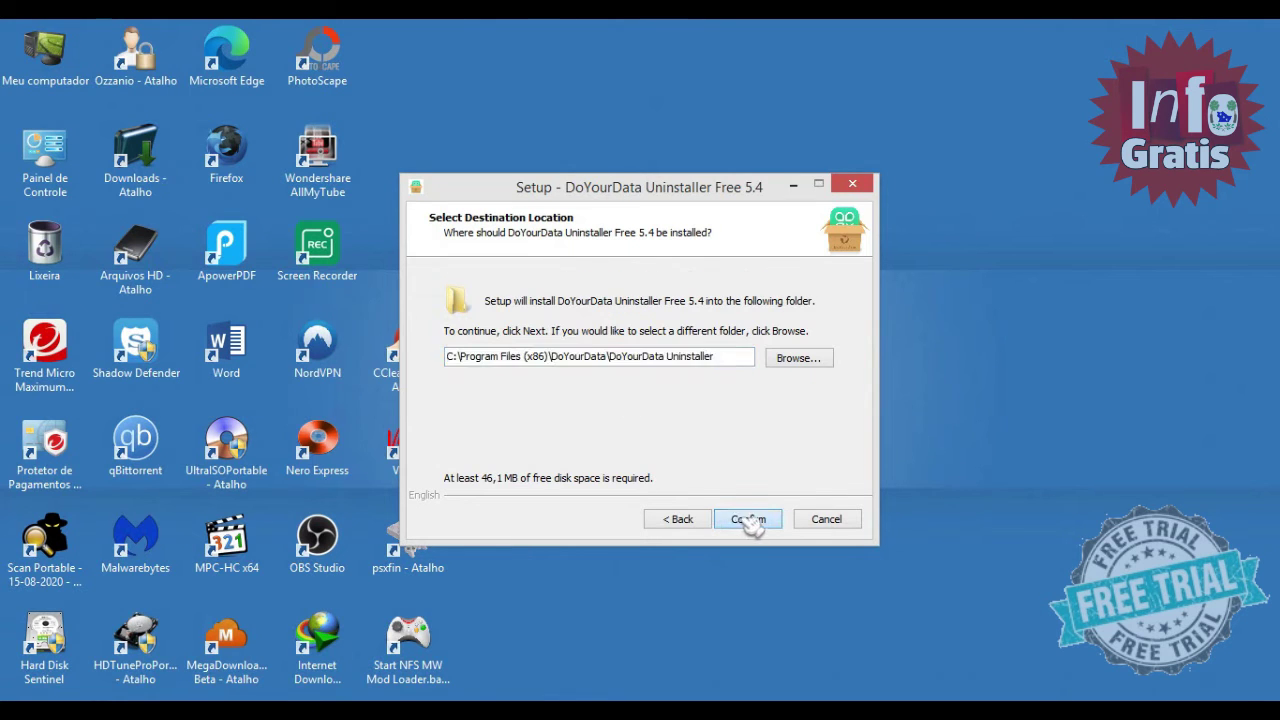
left_click(722, 456)
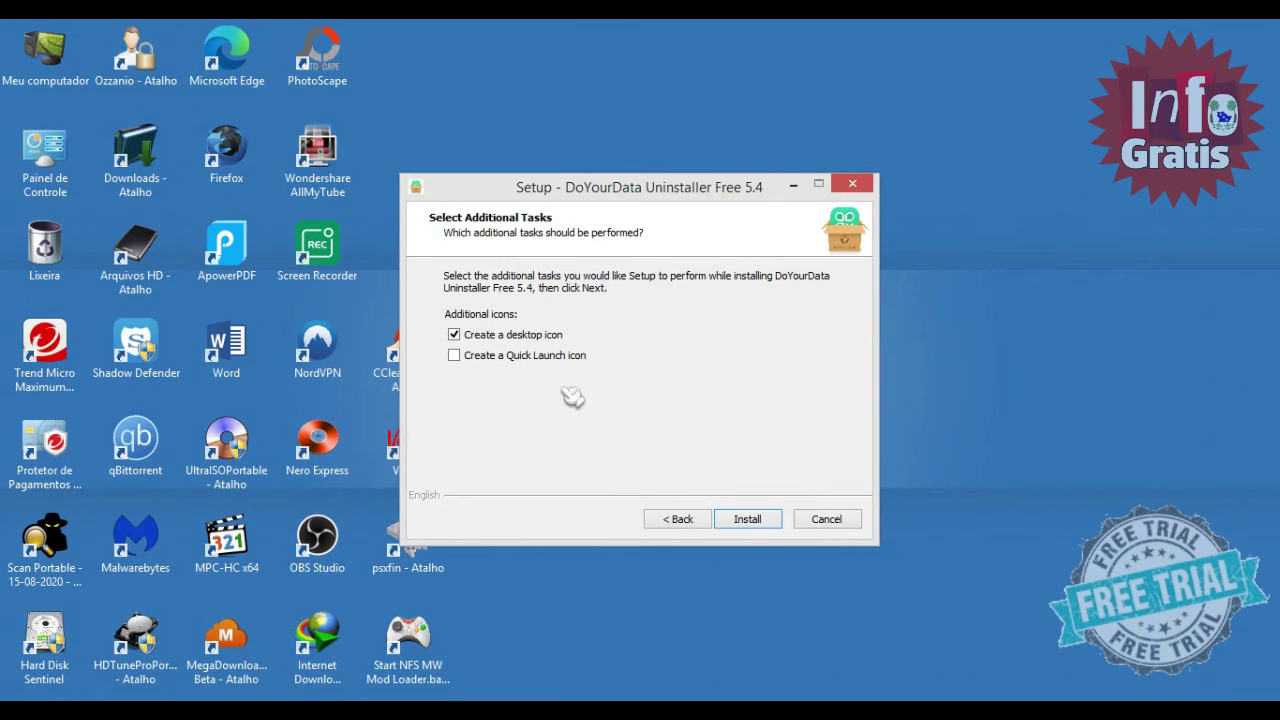
left_click(748, 519)
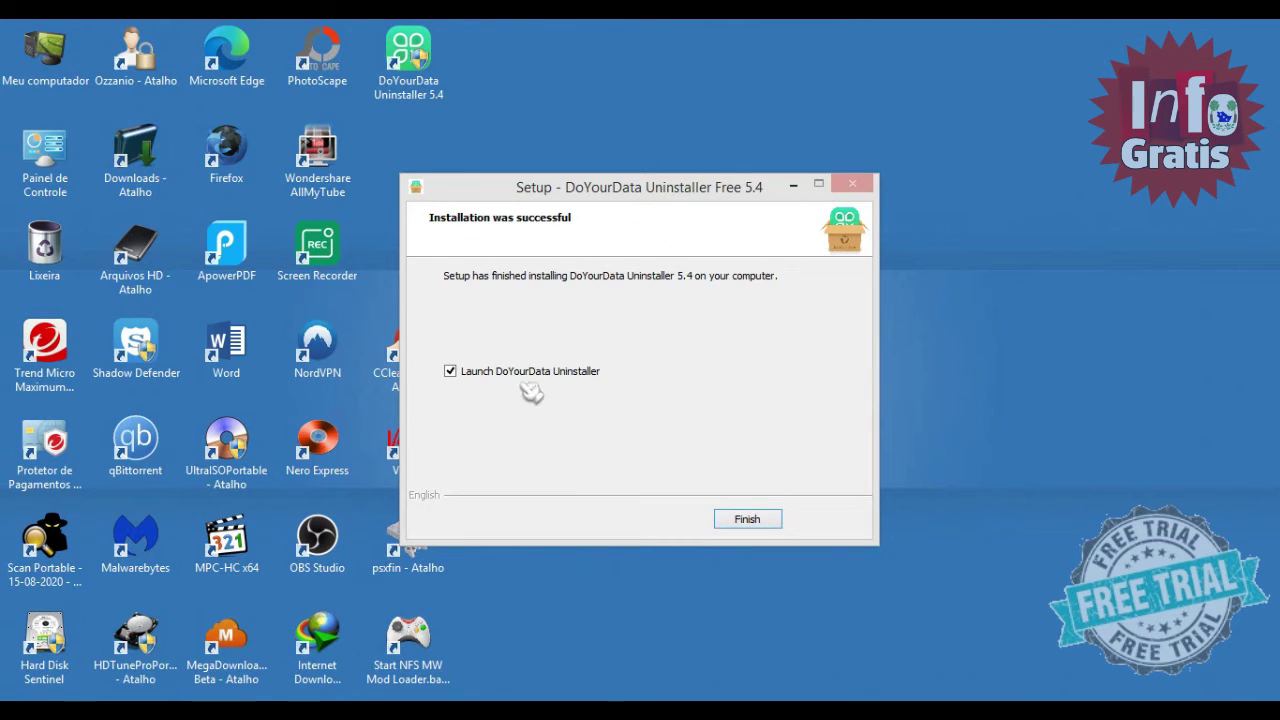
left_click(762, 520)
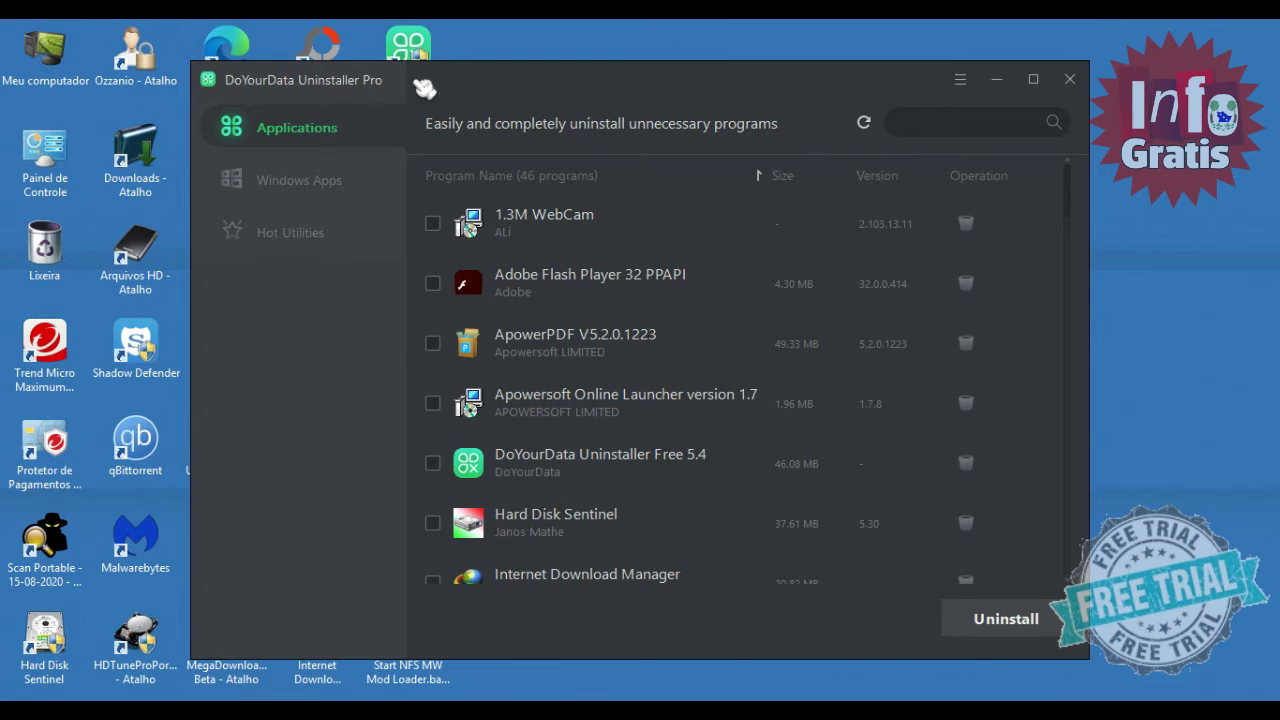
left_click(960, 79)
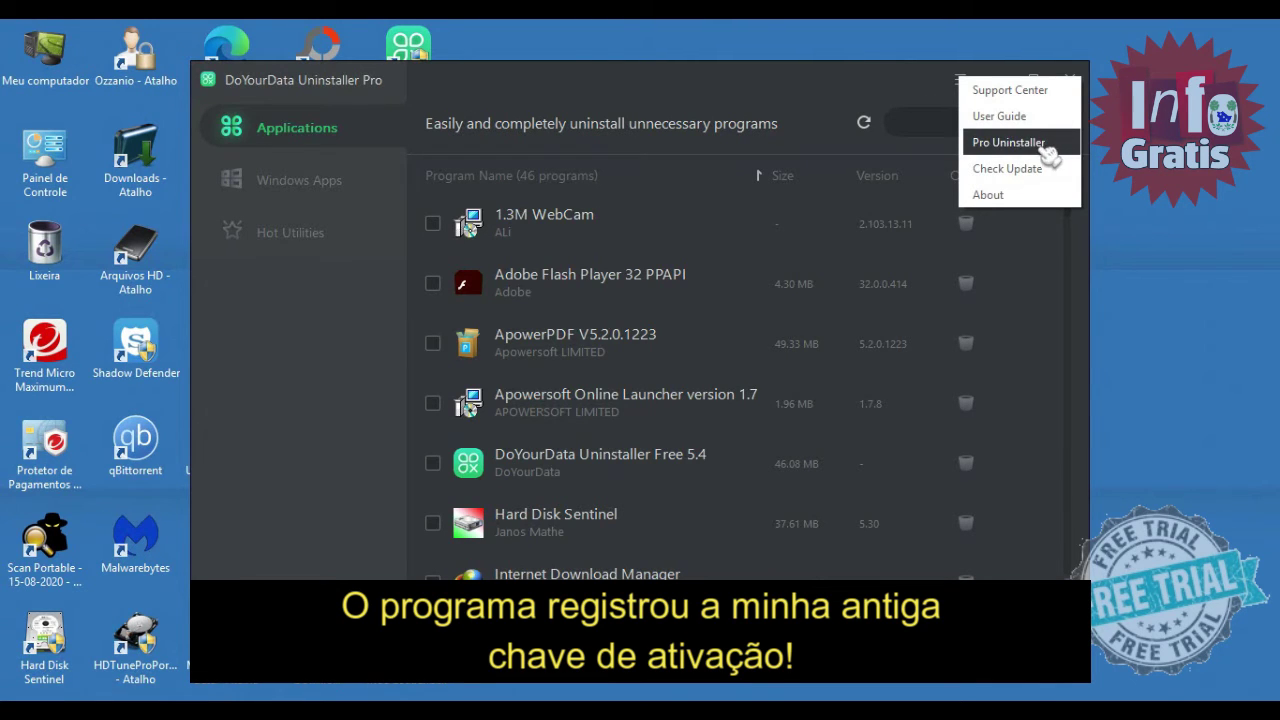
left_click(1042, 145)
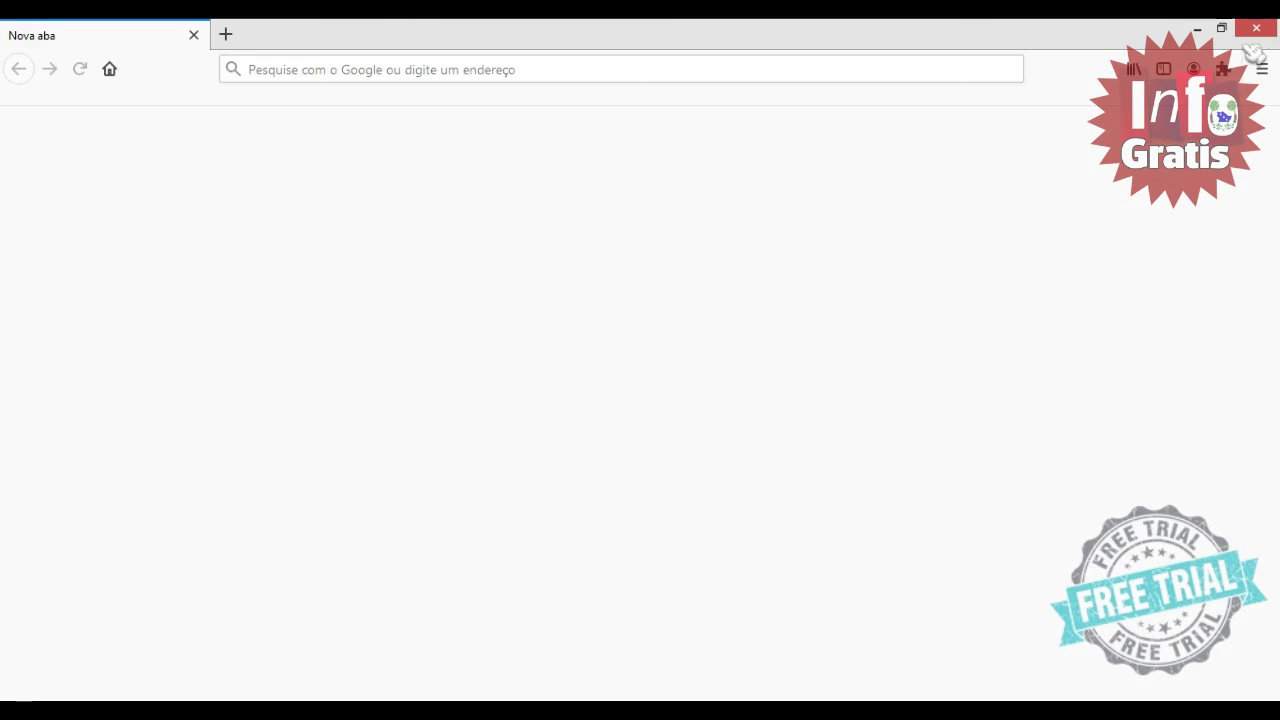
left_click(1258, 24)
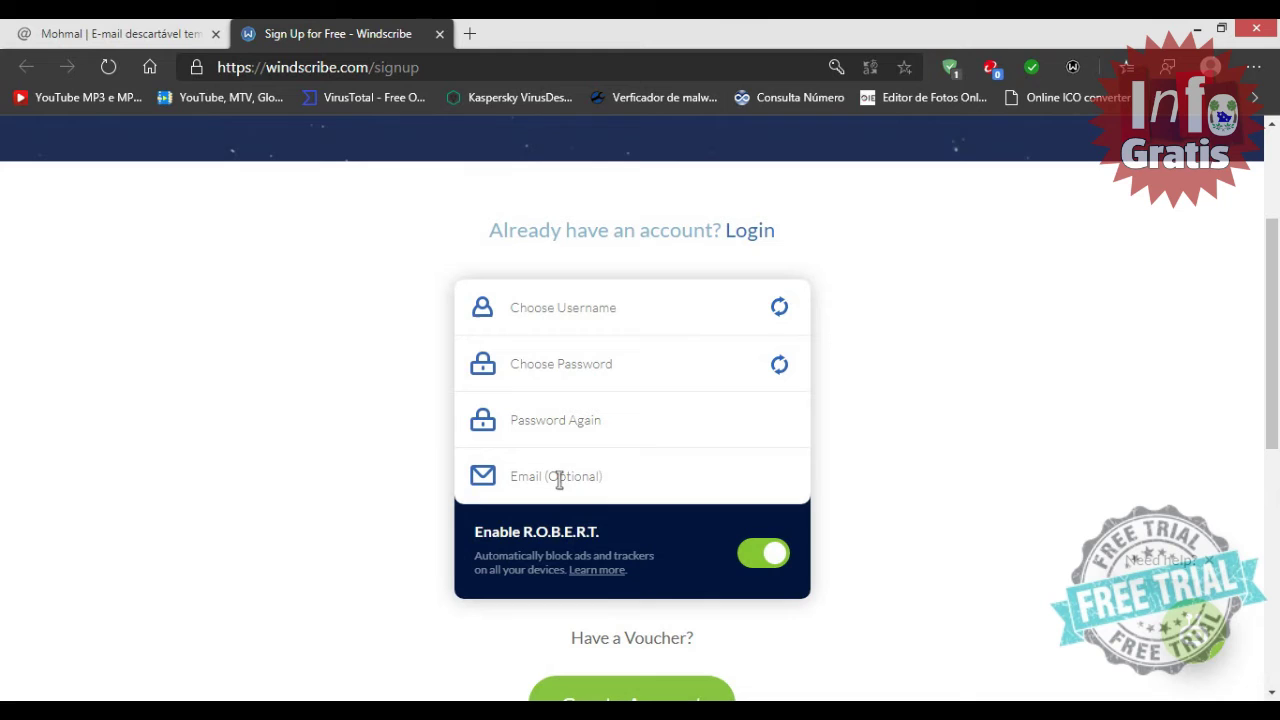
left_click(559, 479)
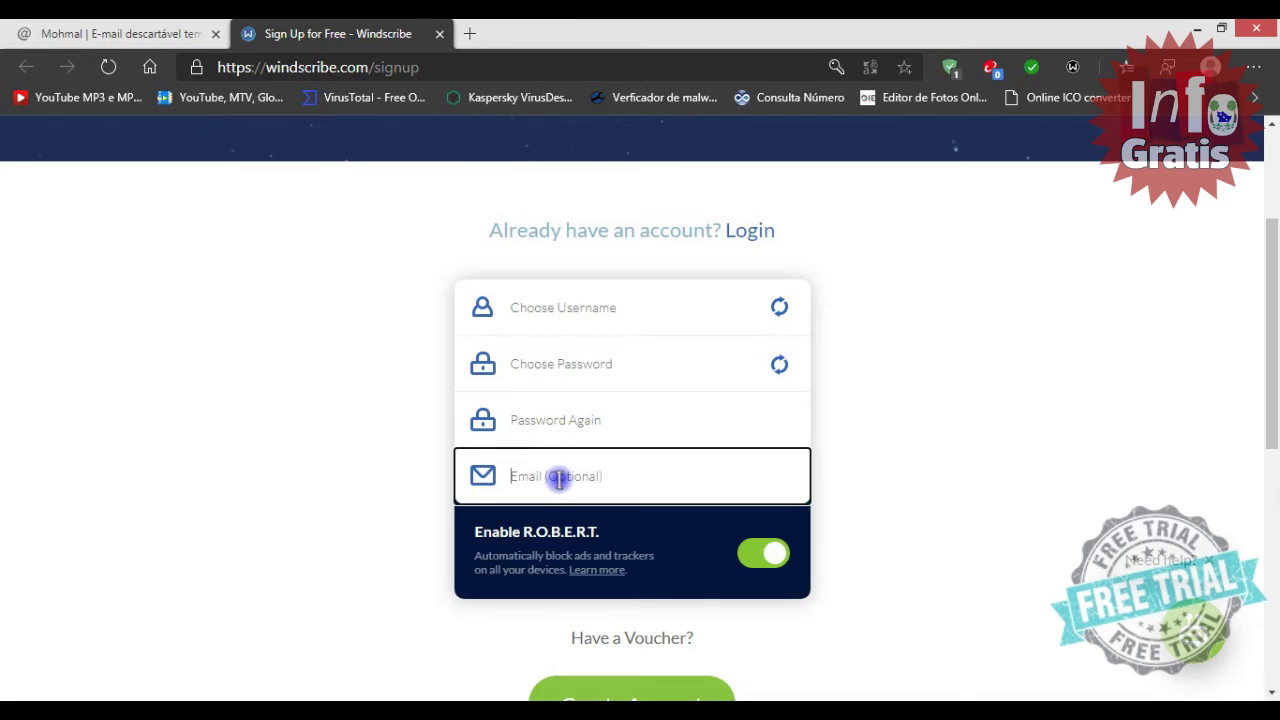
Fill the Windscribe signup with the temporary email, a generated random username and a password
key("ctrl+v")
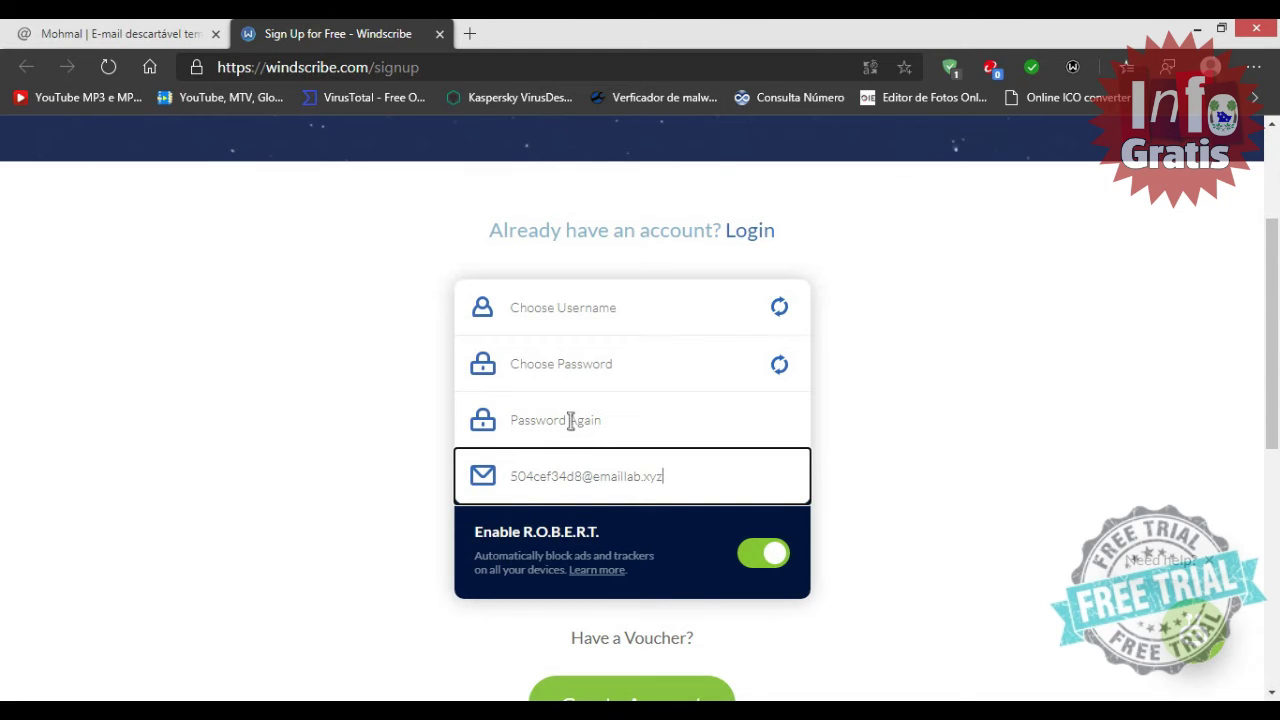
left_click(580, 325)
left_click(779, 307)
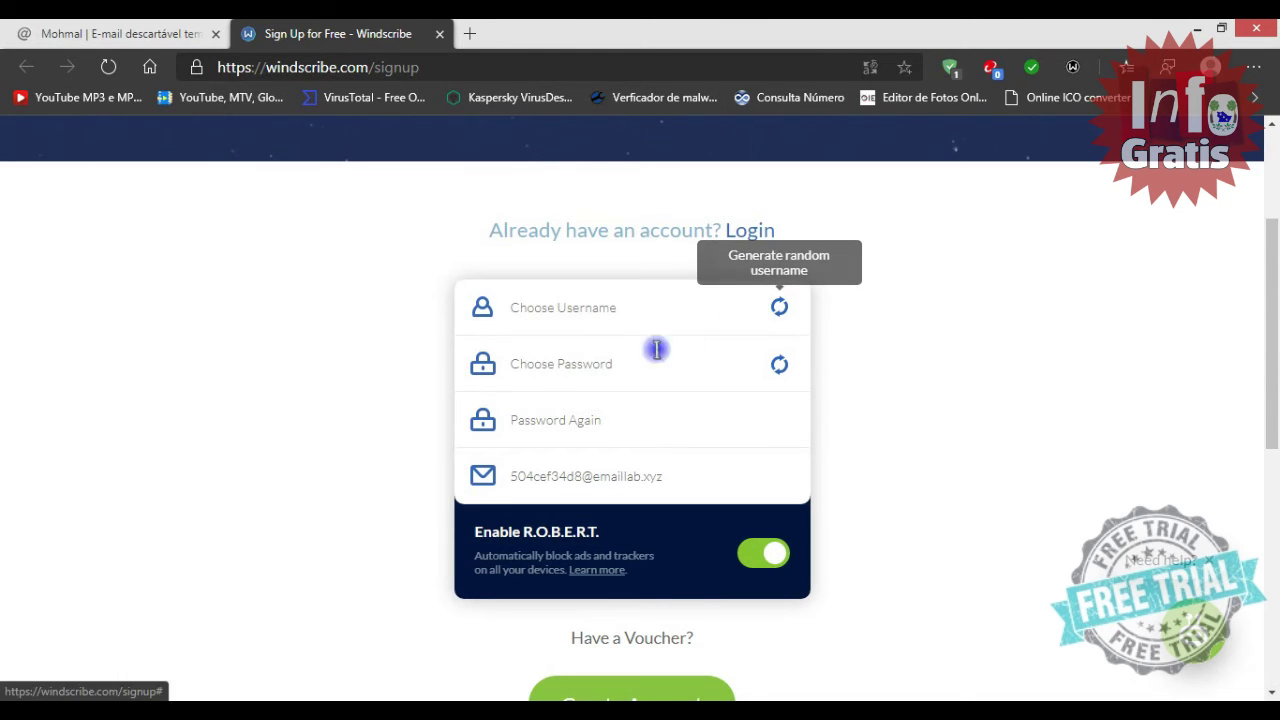
left_click(583, 366)
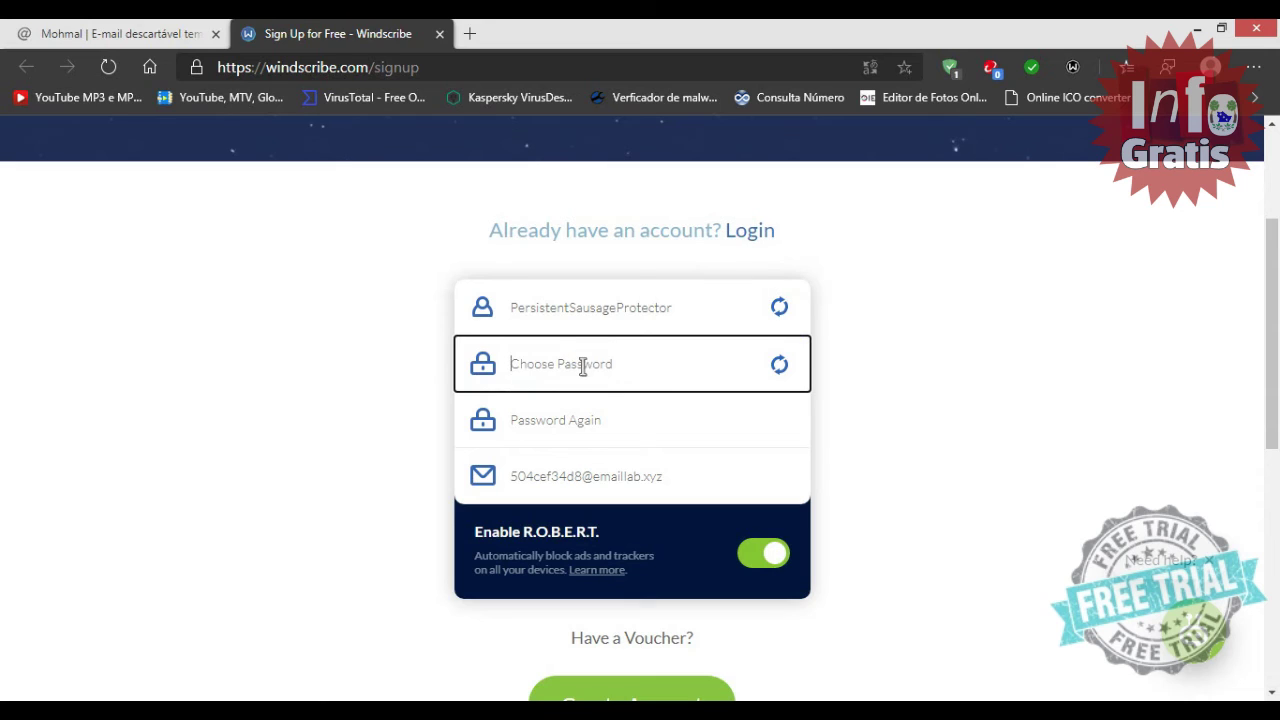
type("a")
key("BackSpace")
key("BackSpace")
type("aa")
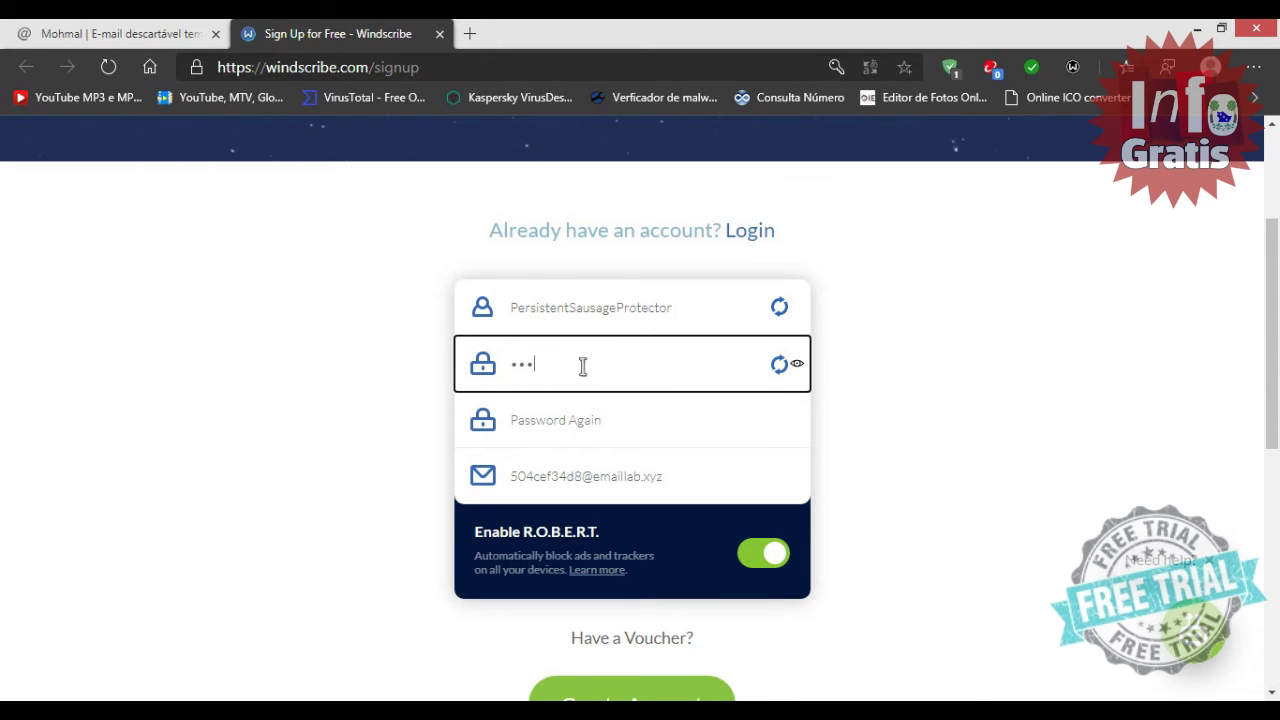
type("aaaaa")
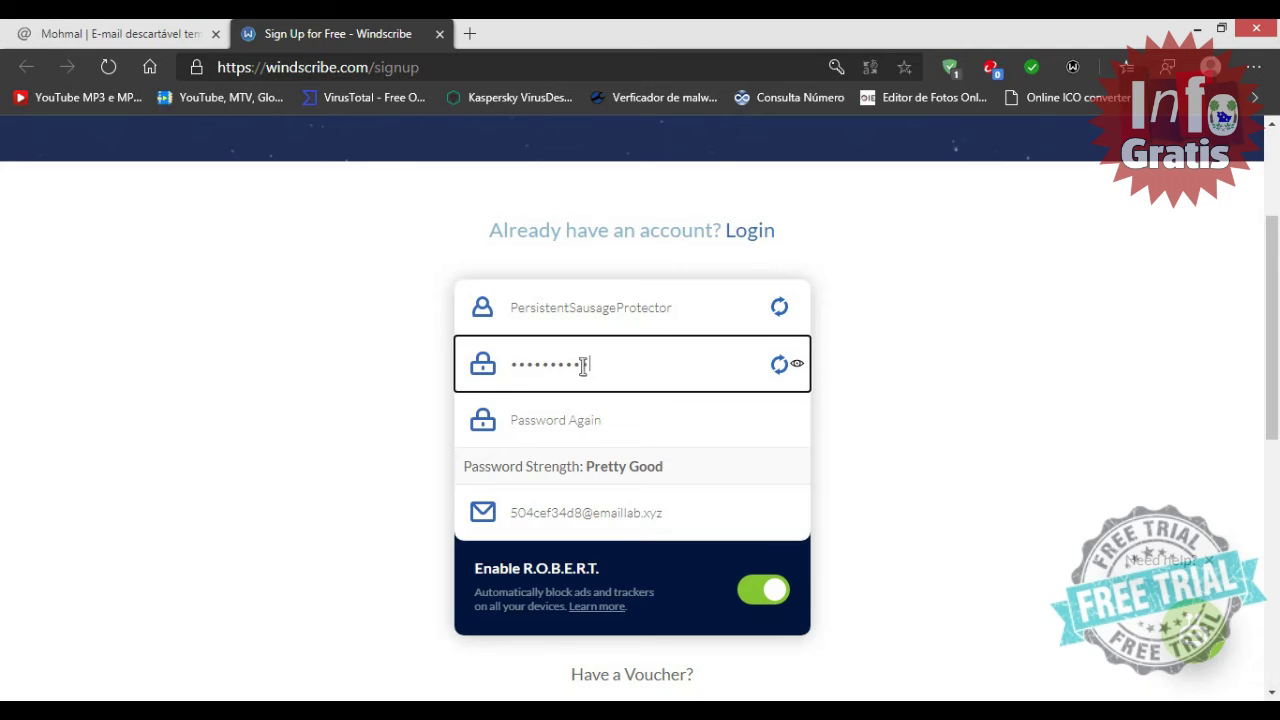
left_click(557, 423)
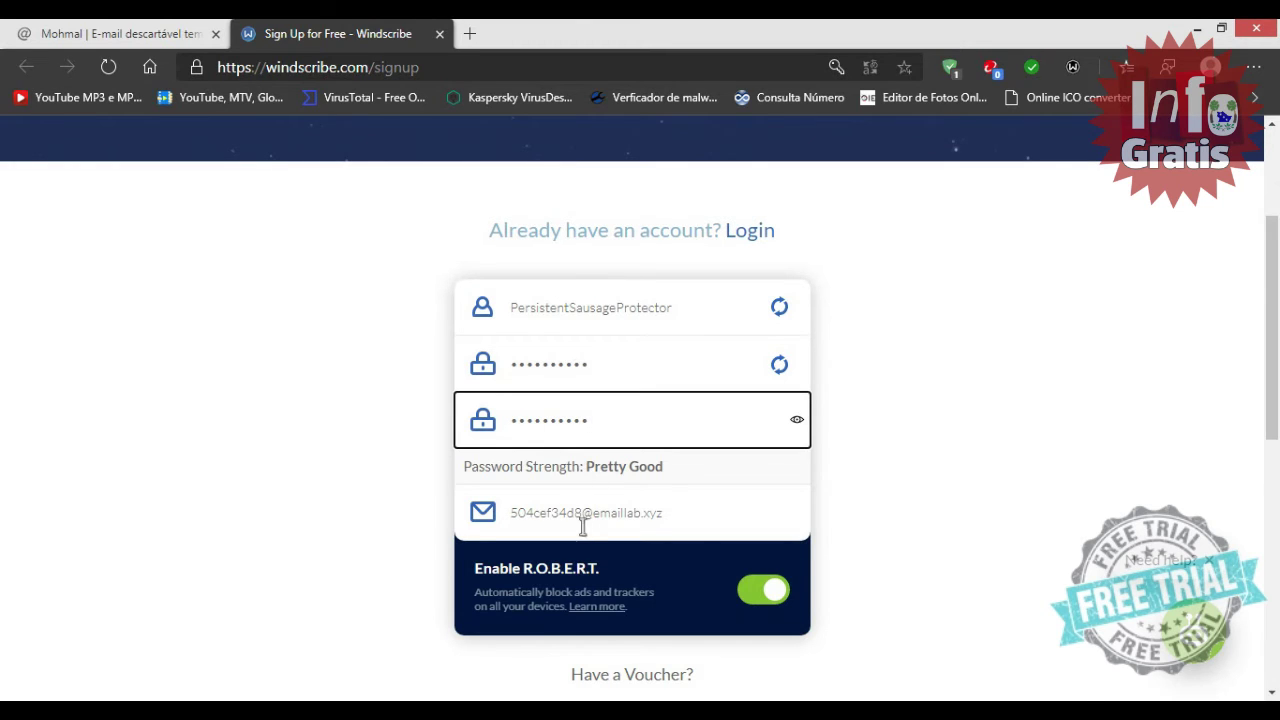
Paste the giveaway voucher code, solve the captcha, and create the account
scroll(583, 527, "down", 2)
left_click(634, 498)
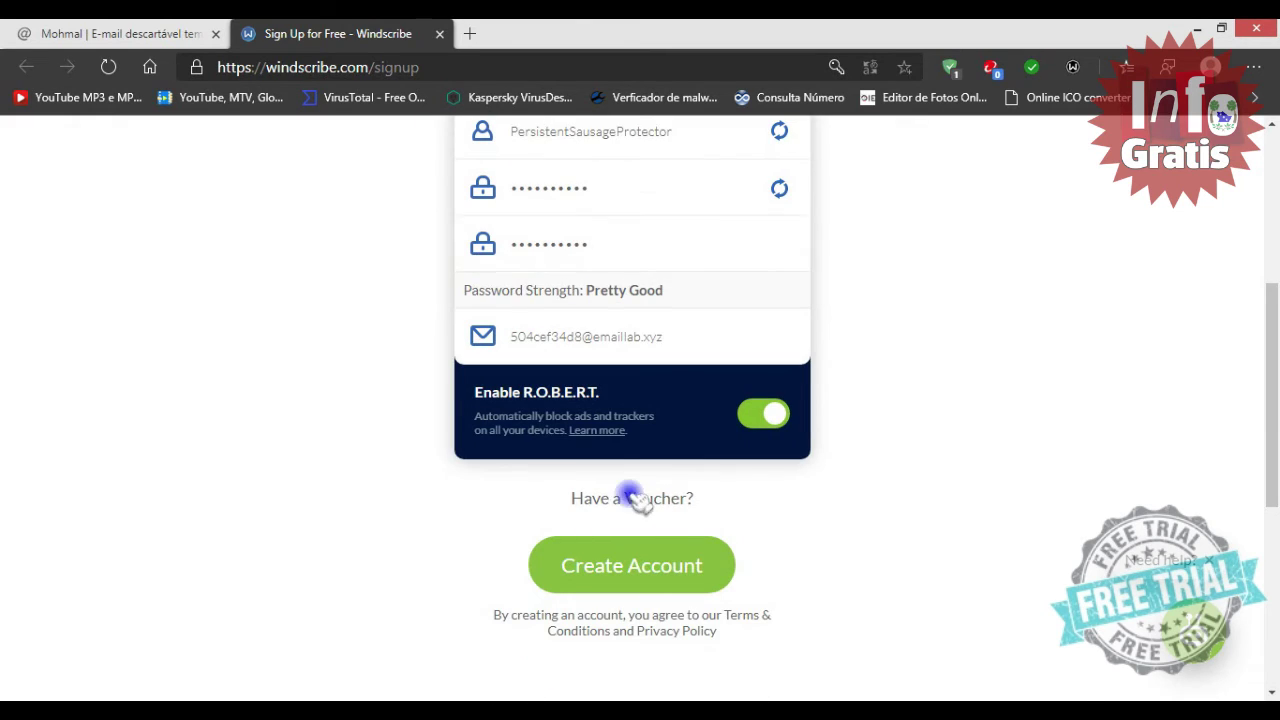
left_click(592, 394)
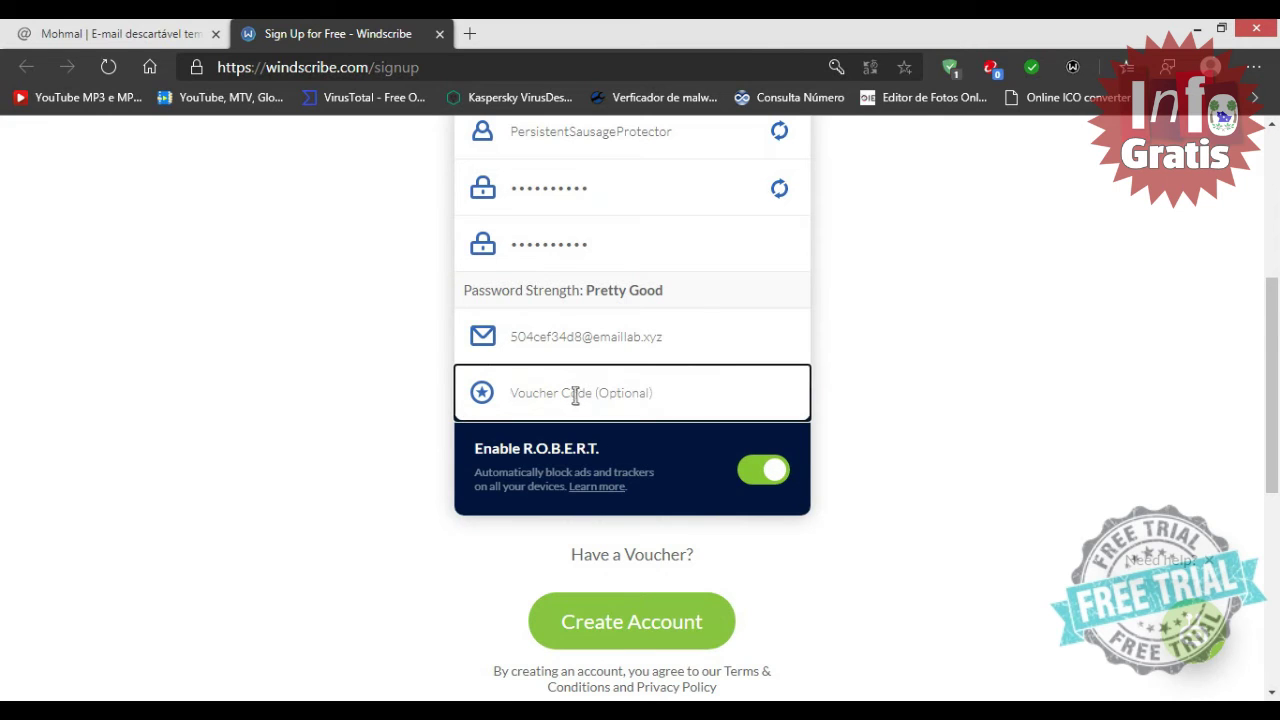
type("BATKA420")
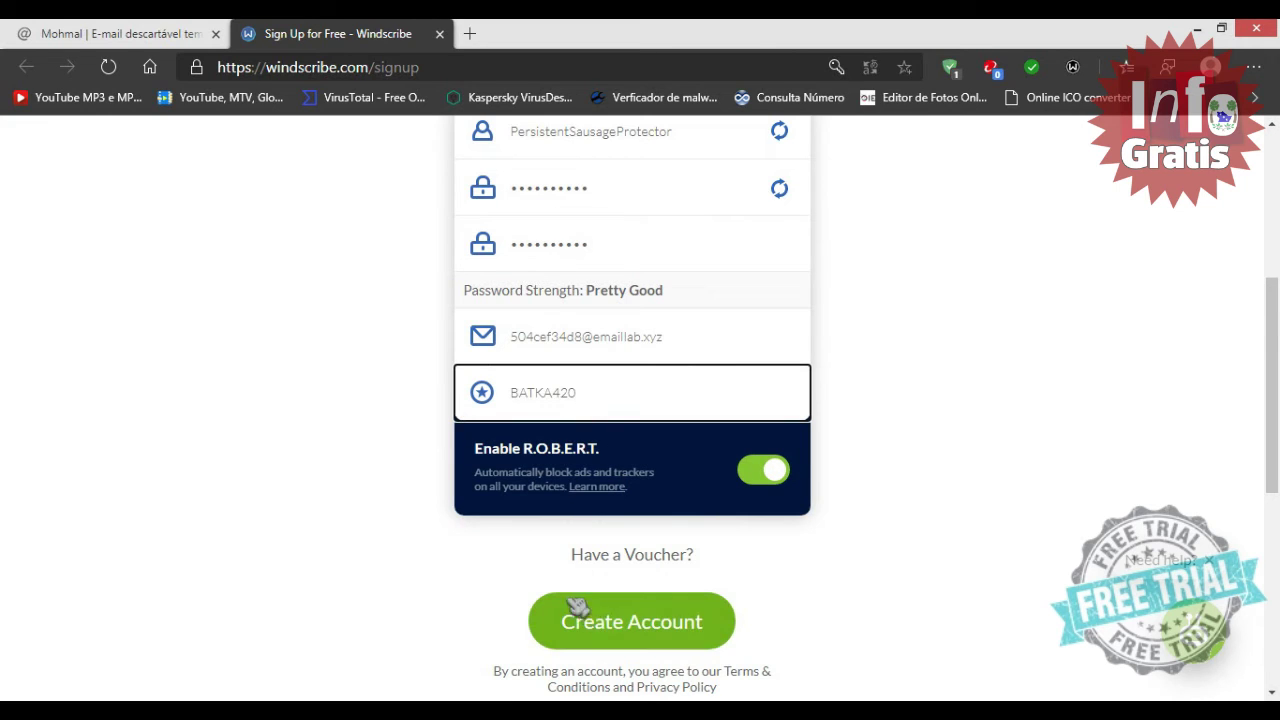
left_click(632, 620)
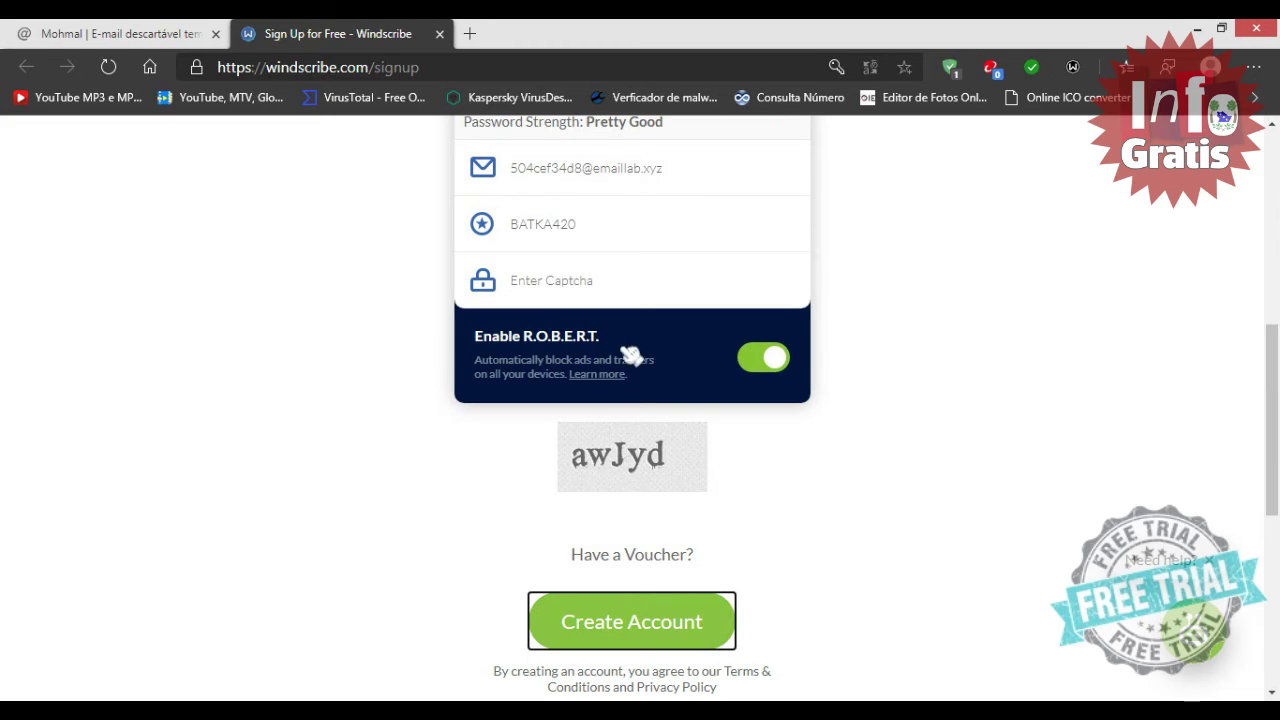
left_click(570, 285)
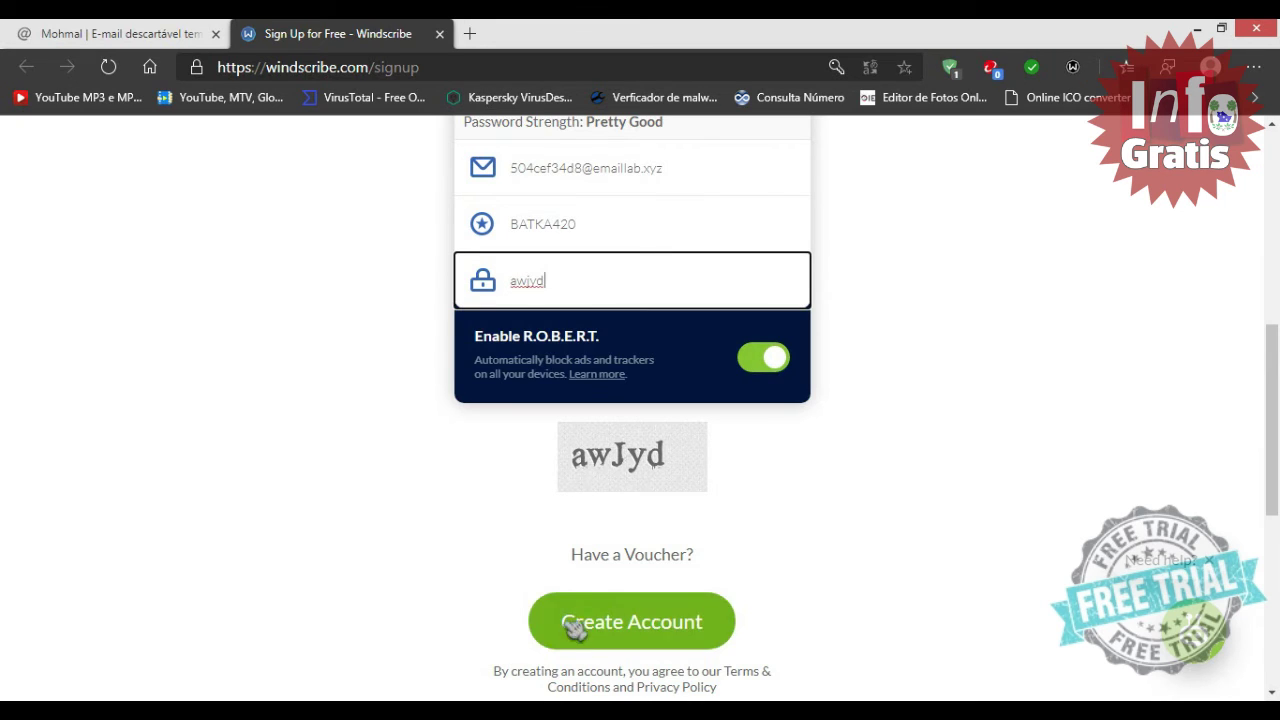
left_click(683, 630)
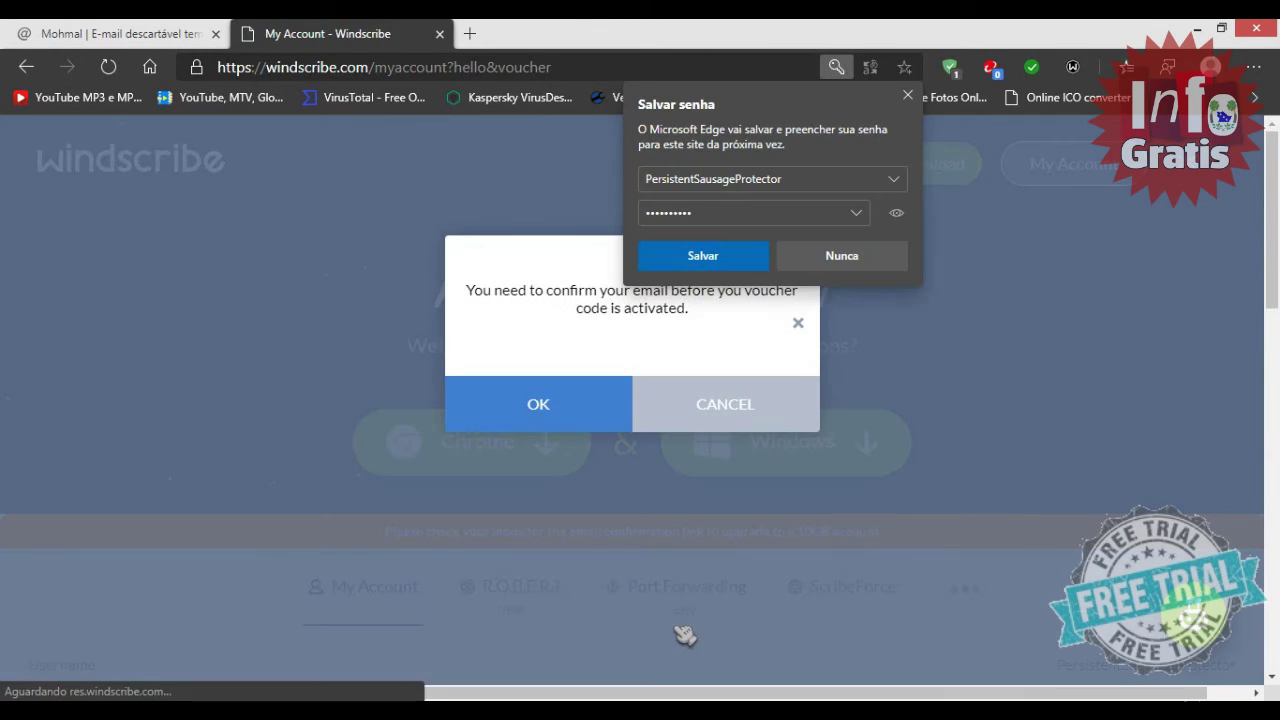
Dismiss the email-confirmation notice and password-save prompt, and review the 2GB Free account status
left_click(594, 405)
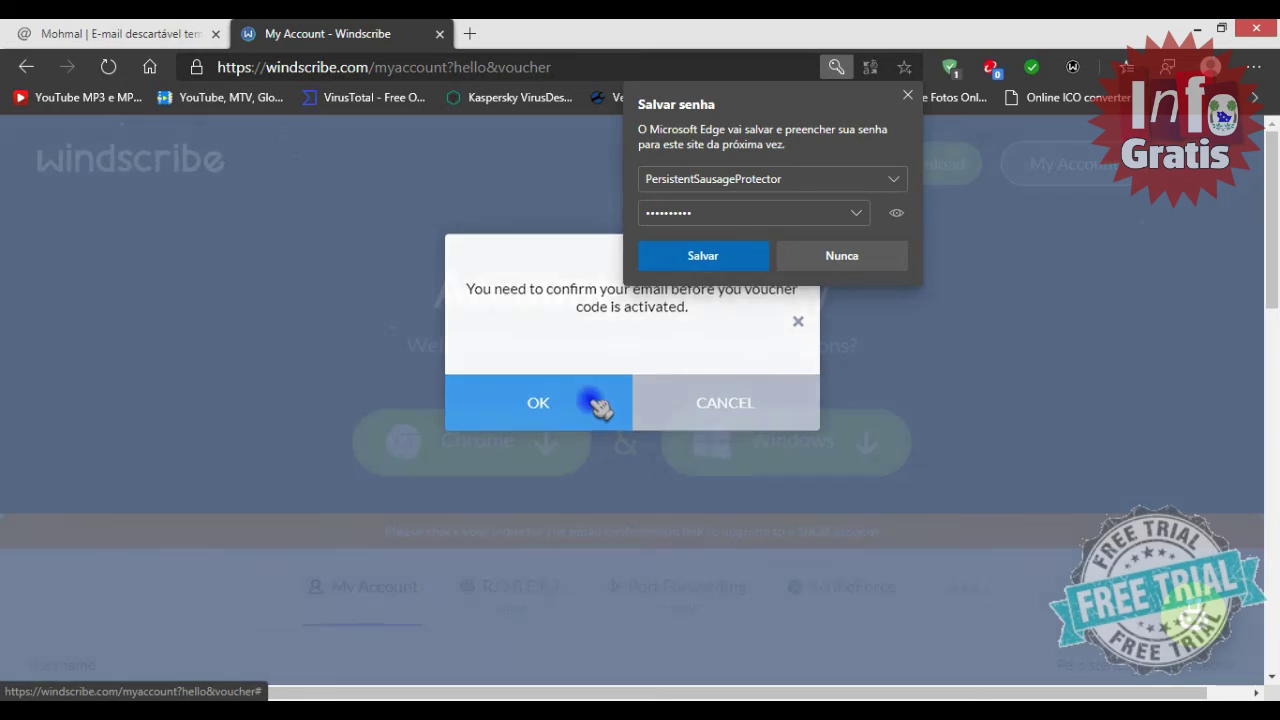
left_click(818, 262)
scroll(922, 362, "down", 6)
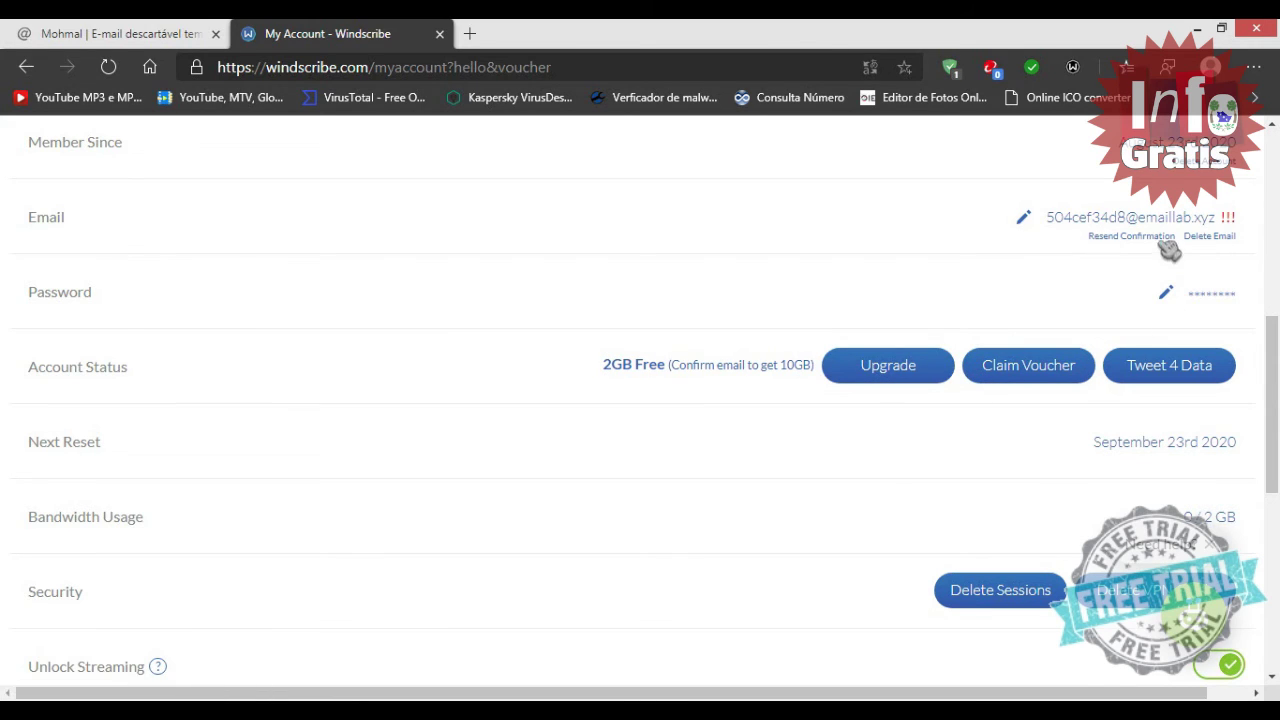
scroll(1115, 287, "up", 6)
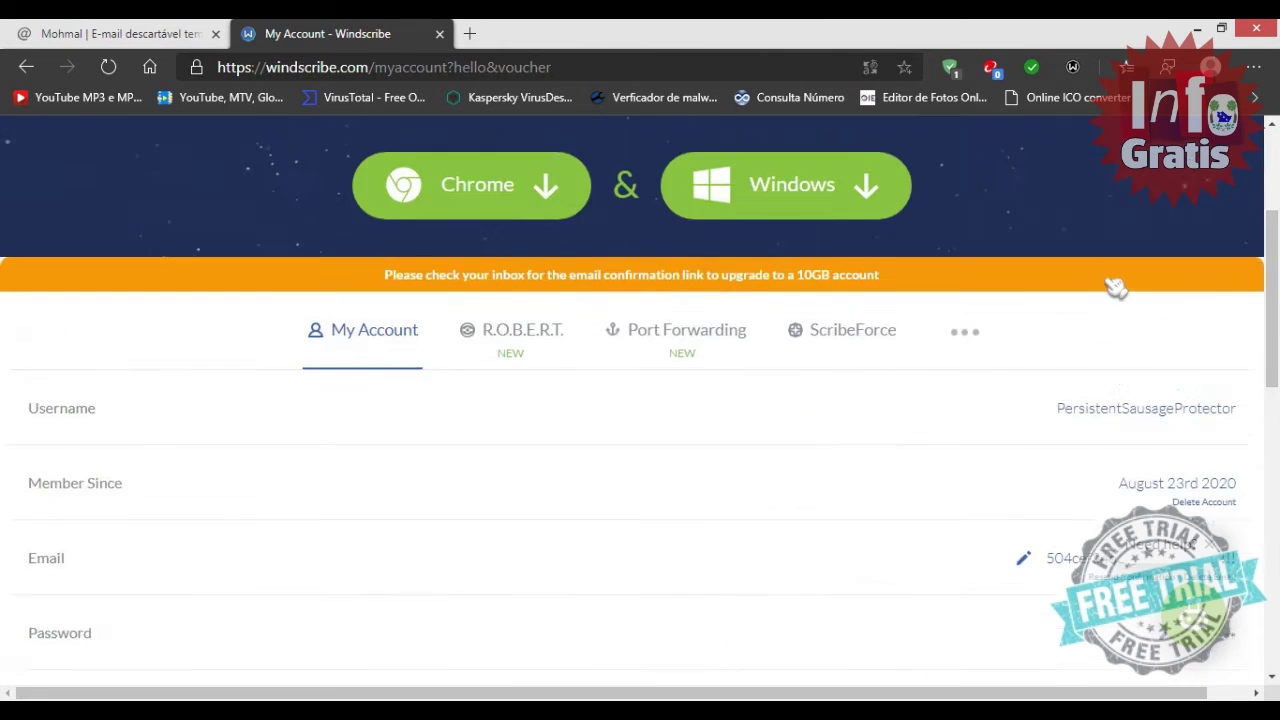
Switch the Windscribe site language to Português, then return to the Mohmal inbox tab
mouse_move(1190, 166)
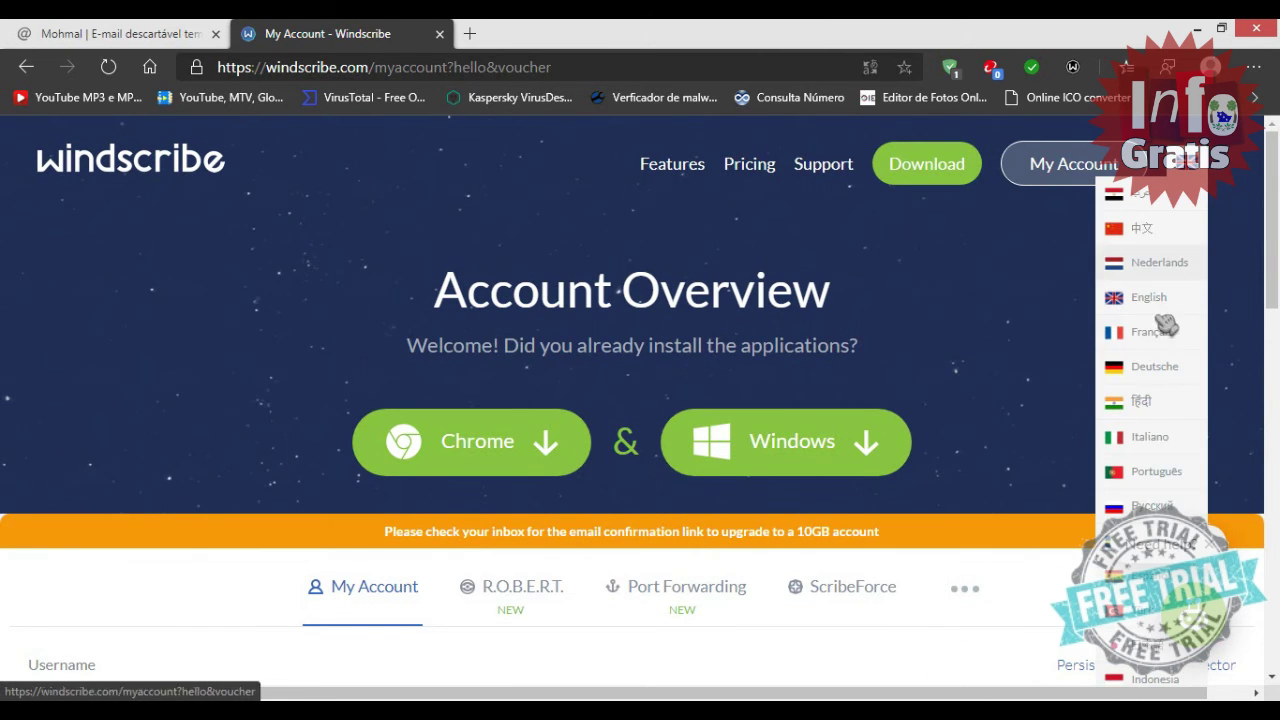
left_click(1156, 474)
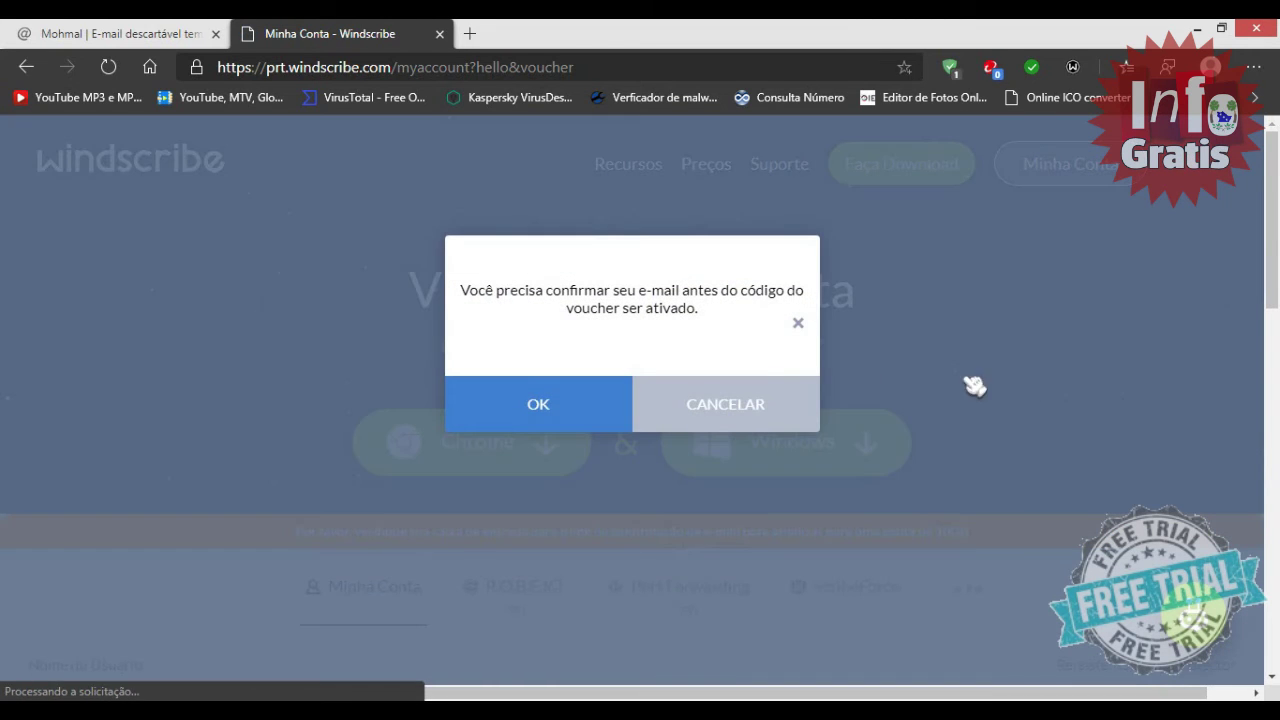
left_click(577, 407)
scroll(867, 340, "down", 5)
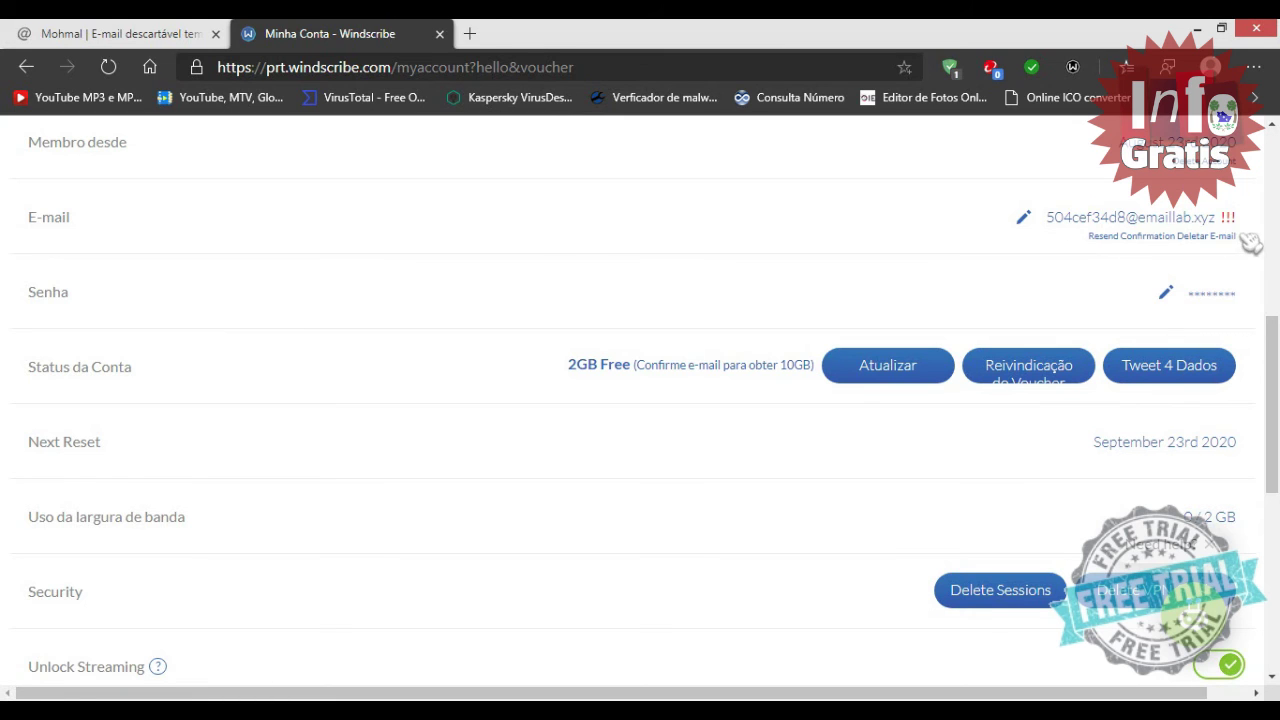
left_click(200, 33)
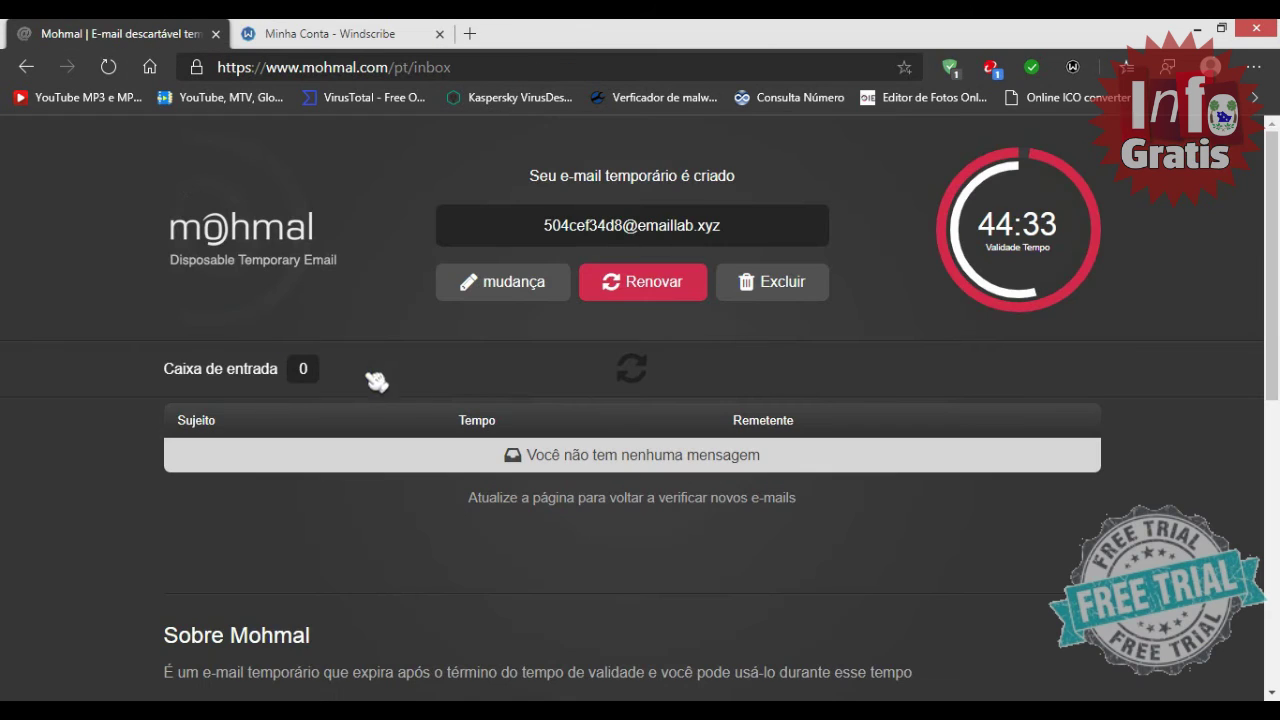
Refresh the Mohmal inbox, open Windscribe's welcome email, and follow its CONFIRM EMAIL link
left_click(636, 368)
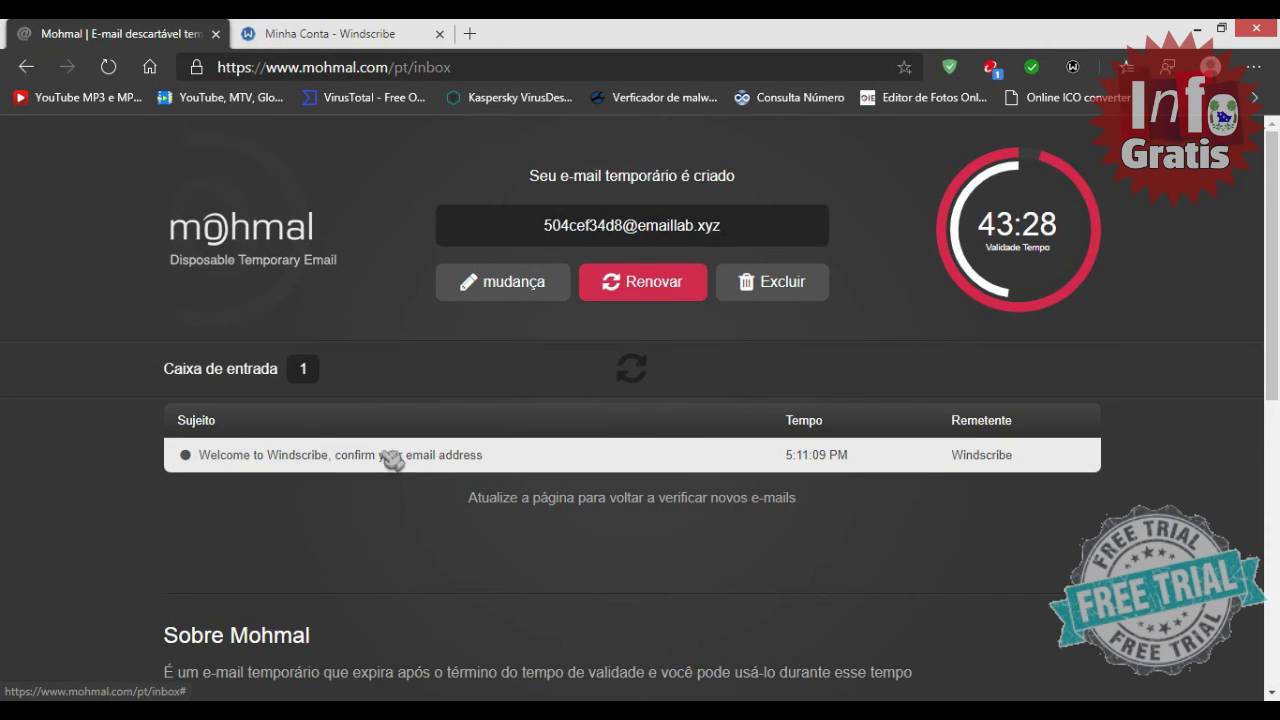
left_click(414, 452)
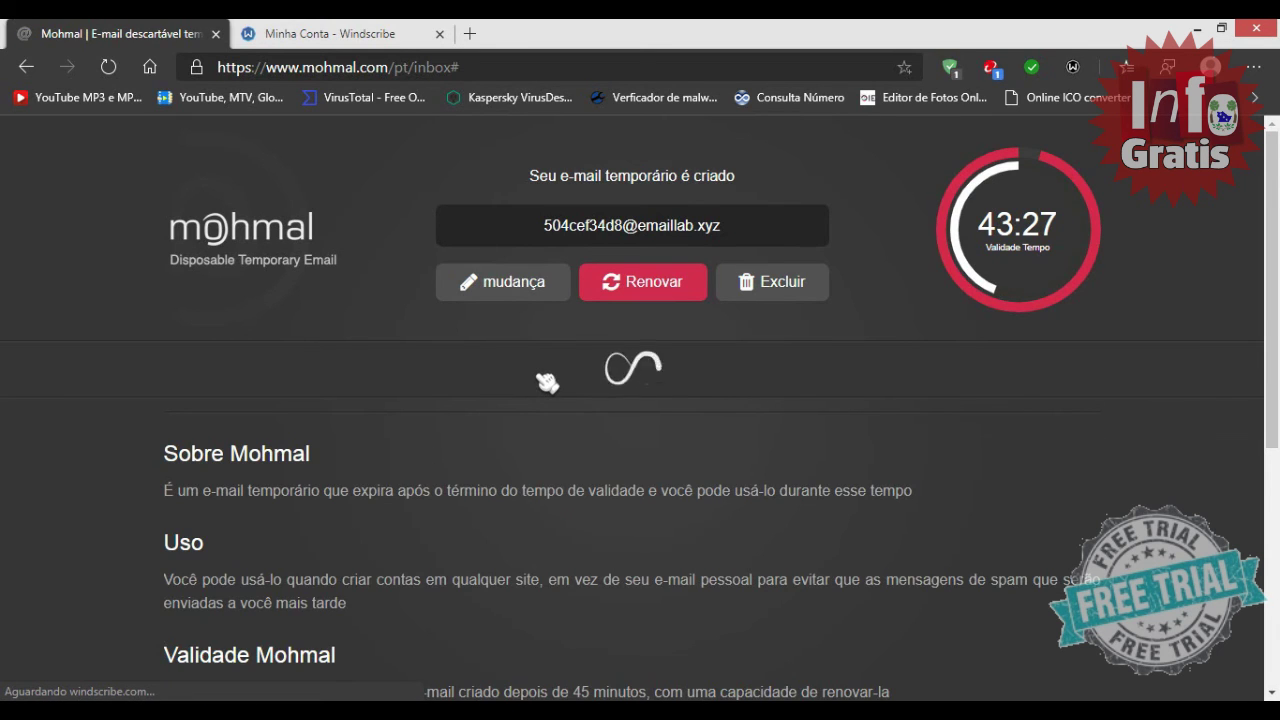
scroll(547, 383, "down", 2)
scroll(547, 383, "down", 6)
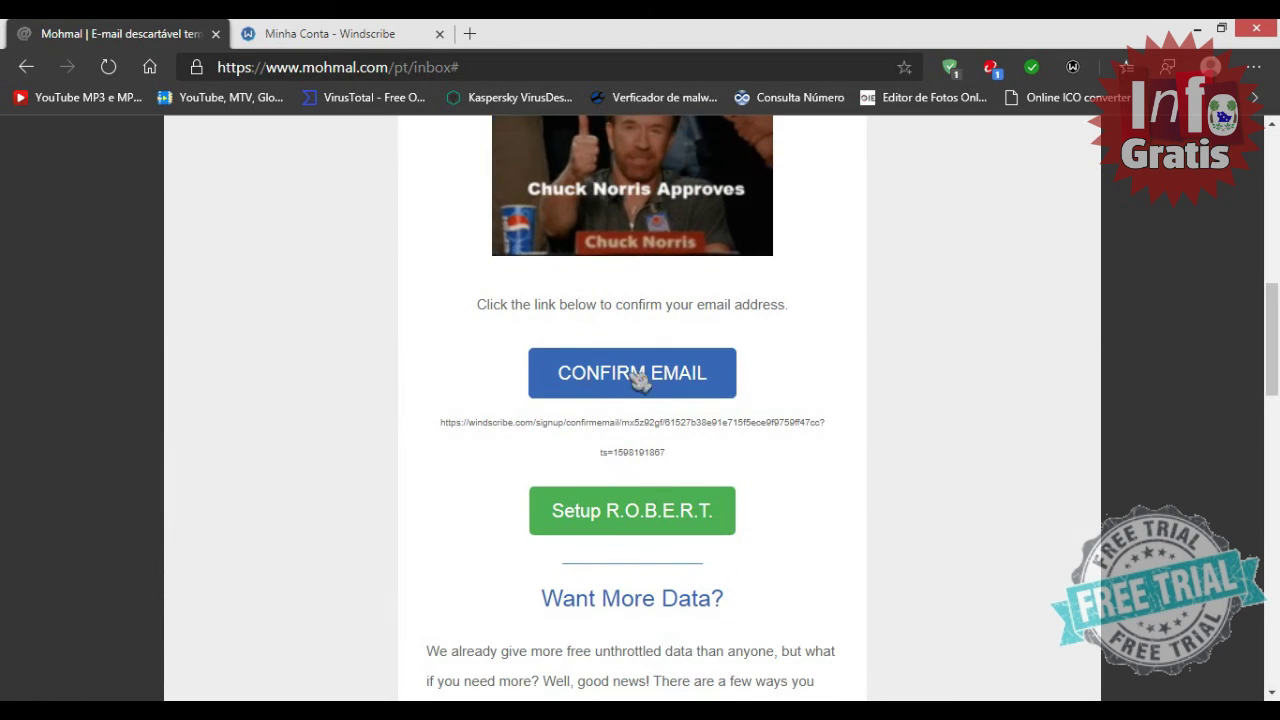
left_click(602, 381)
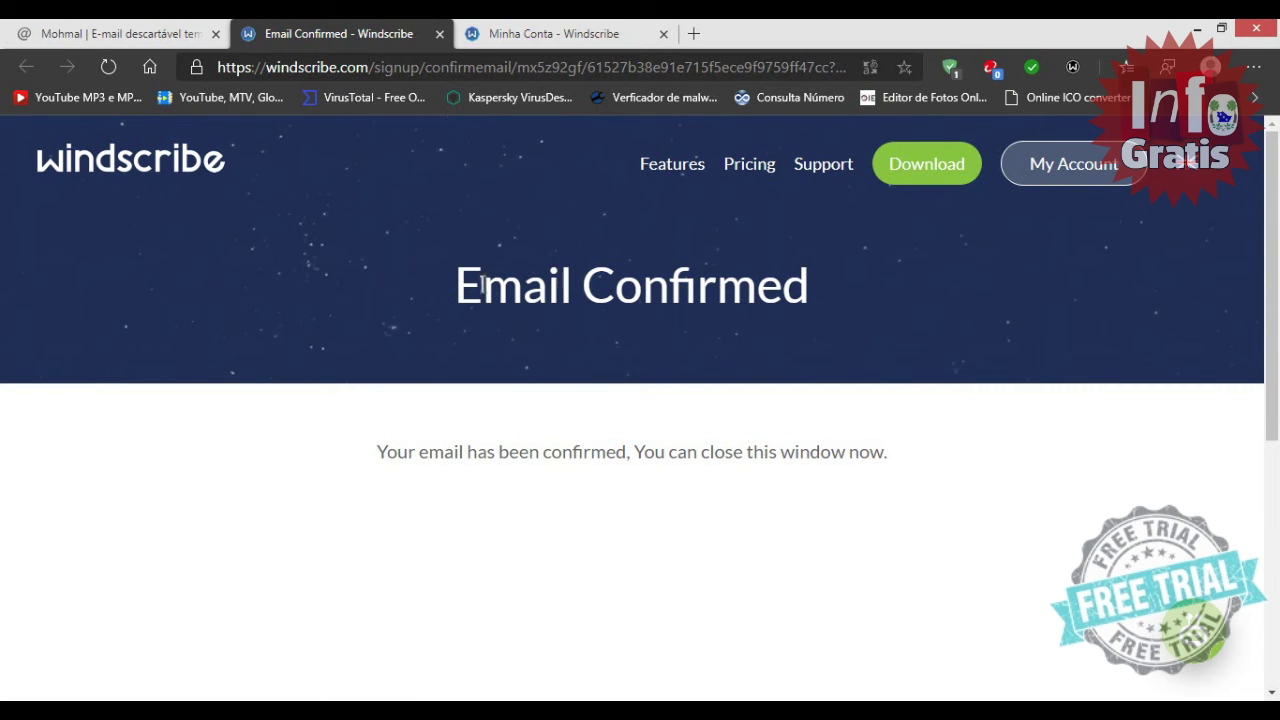
Verify My Account's status reads 50GB Free, then go to the Download page
left_click(1050, 167)
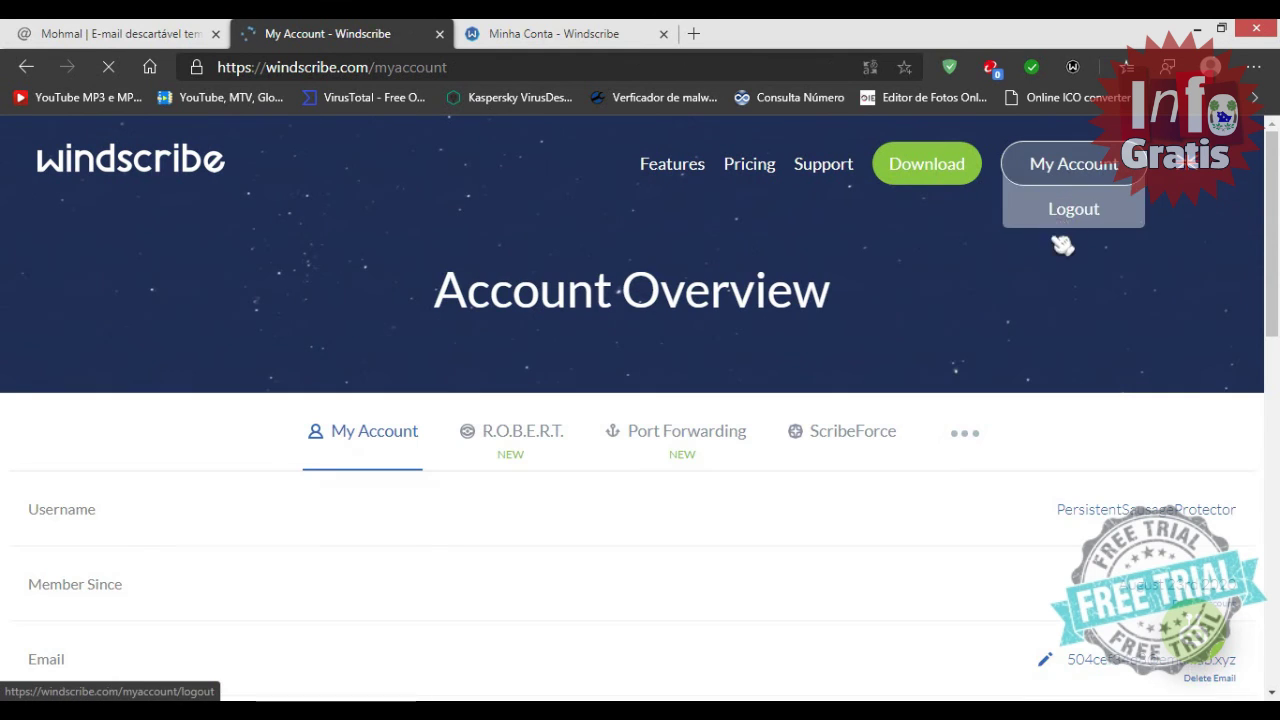
scroll(971, 343, "down", 4)
scroll(975, 343, "down", 2)
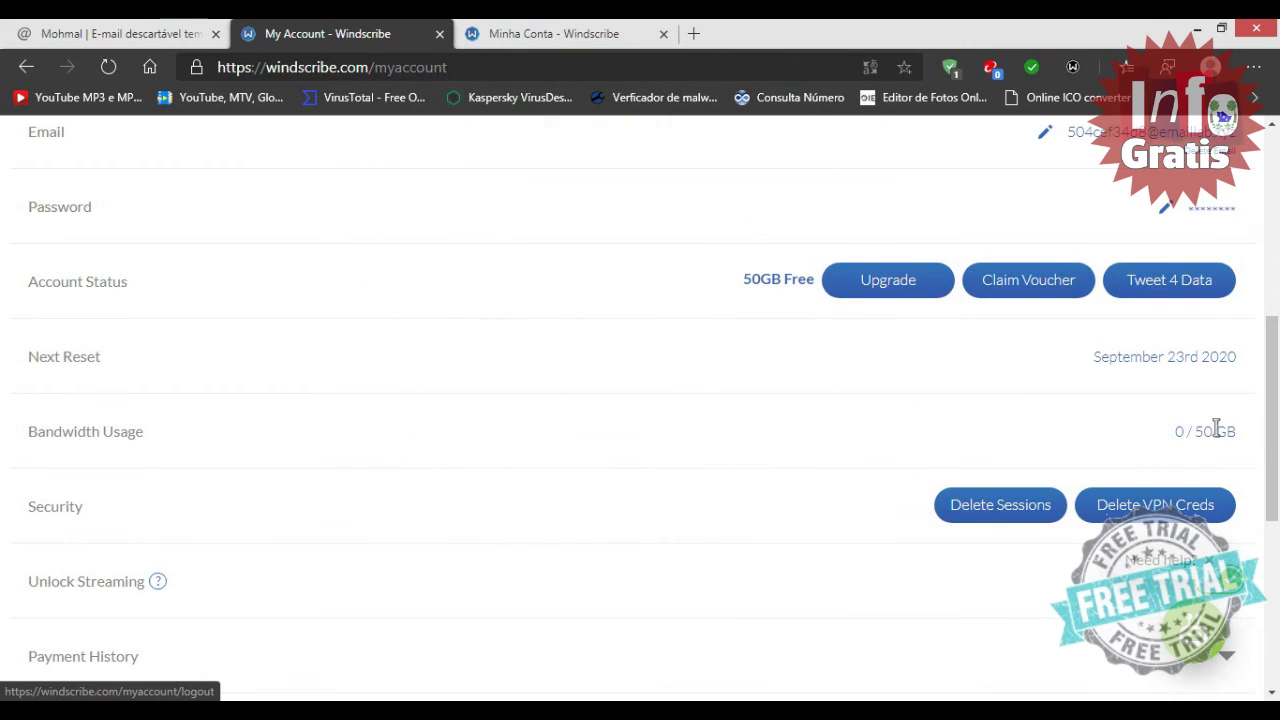
scroll(691, 423, "up", 5)
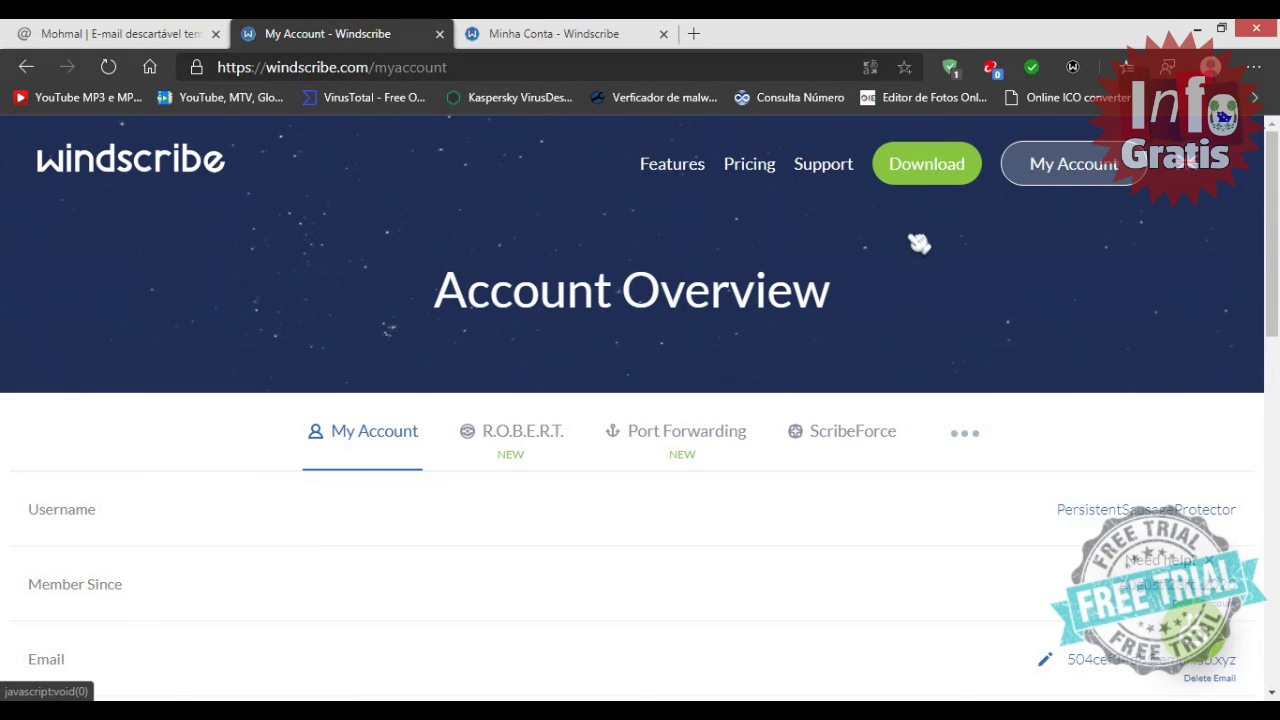
left_click(928, 168)
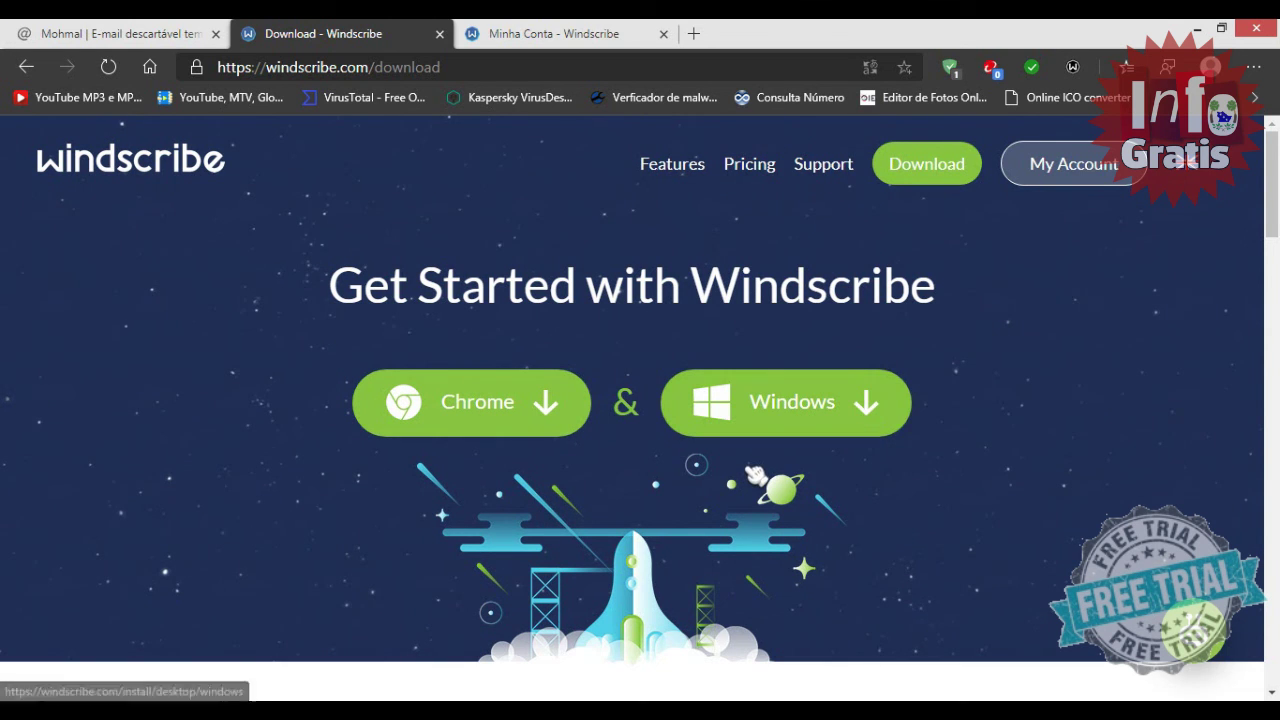
Open the Windscribe Edge extension showing 49.86GB left and its Add The Desktop App panel
scroll(980, 370, "down", 1)
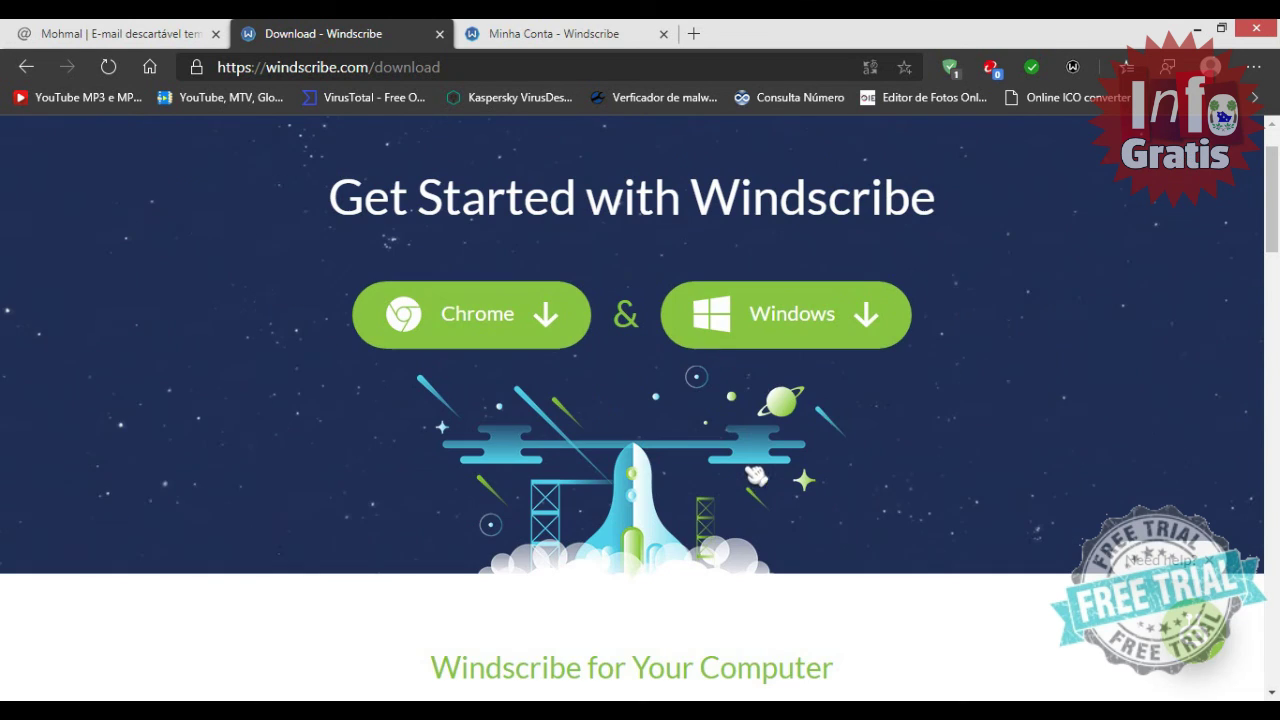
left_click(1075, 67)
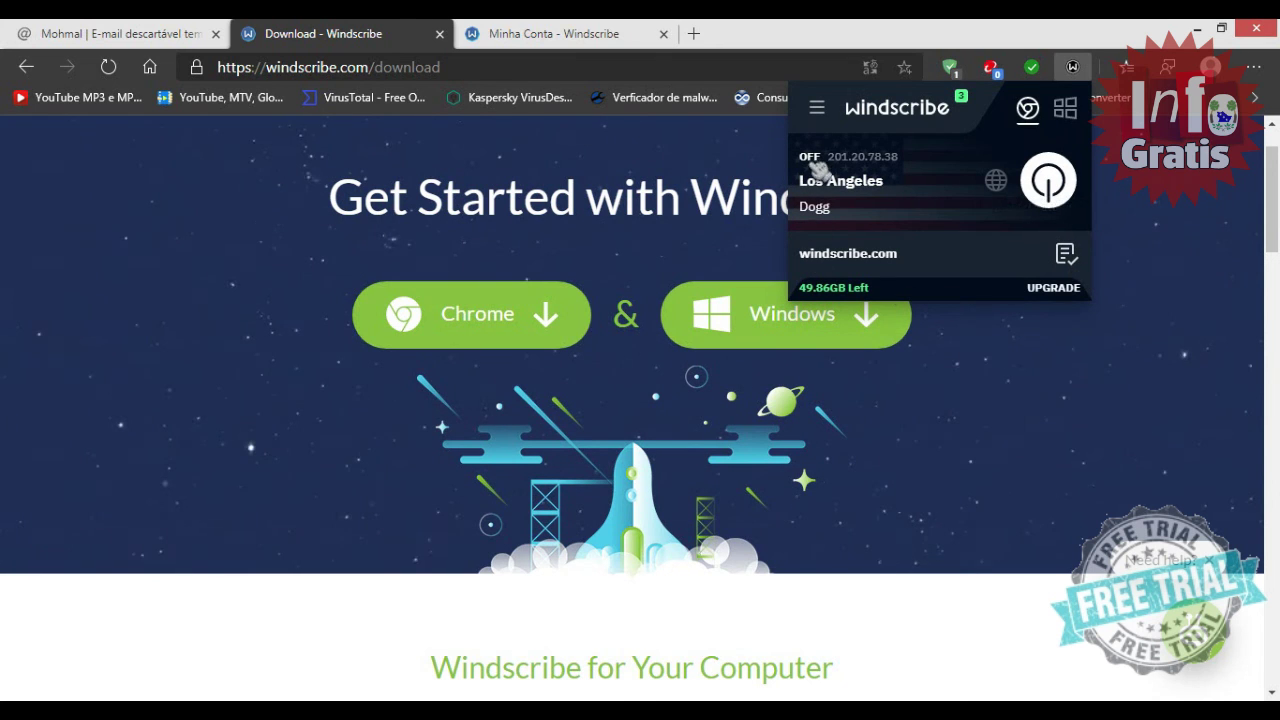
left_click(1067, 108)
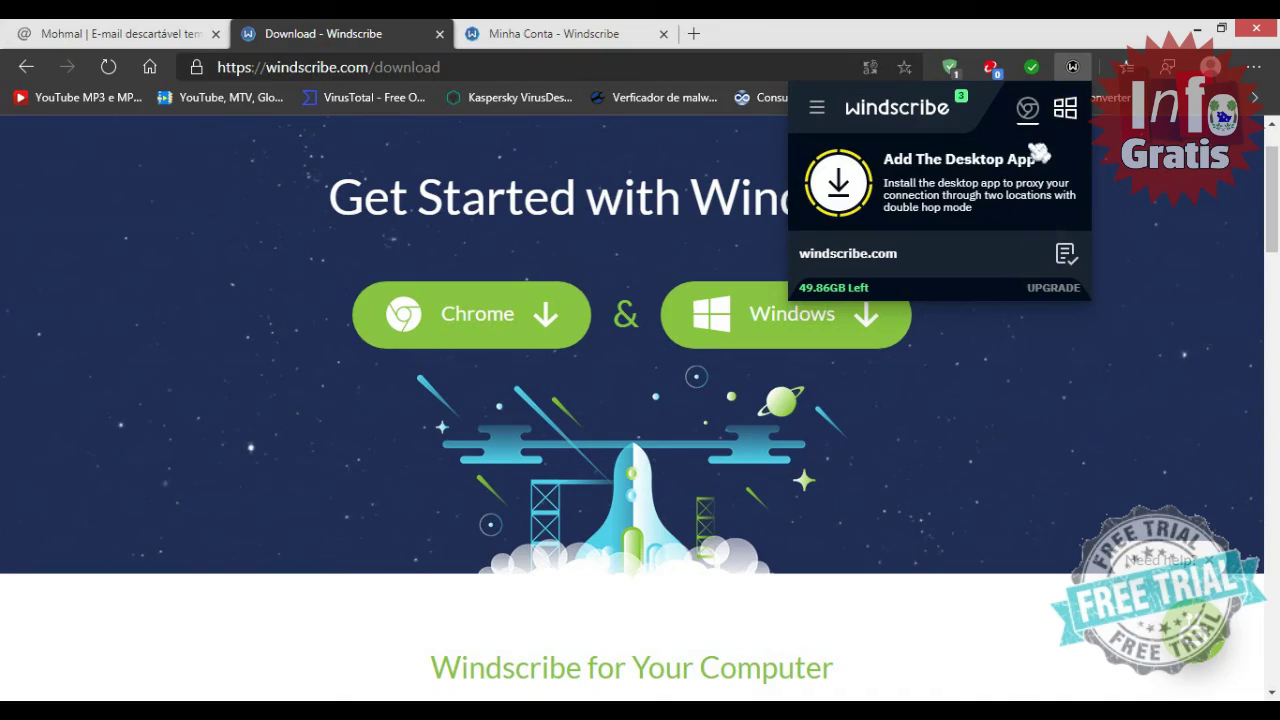